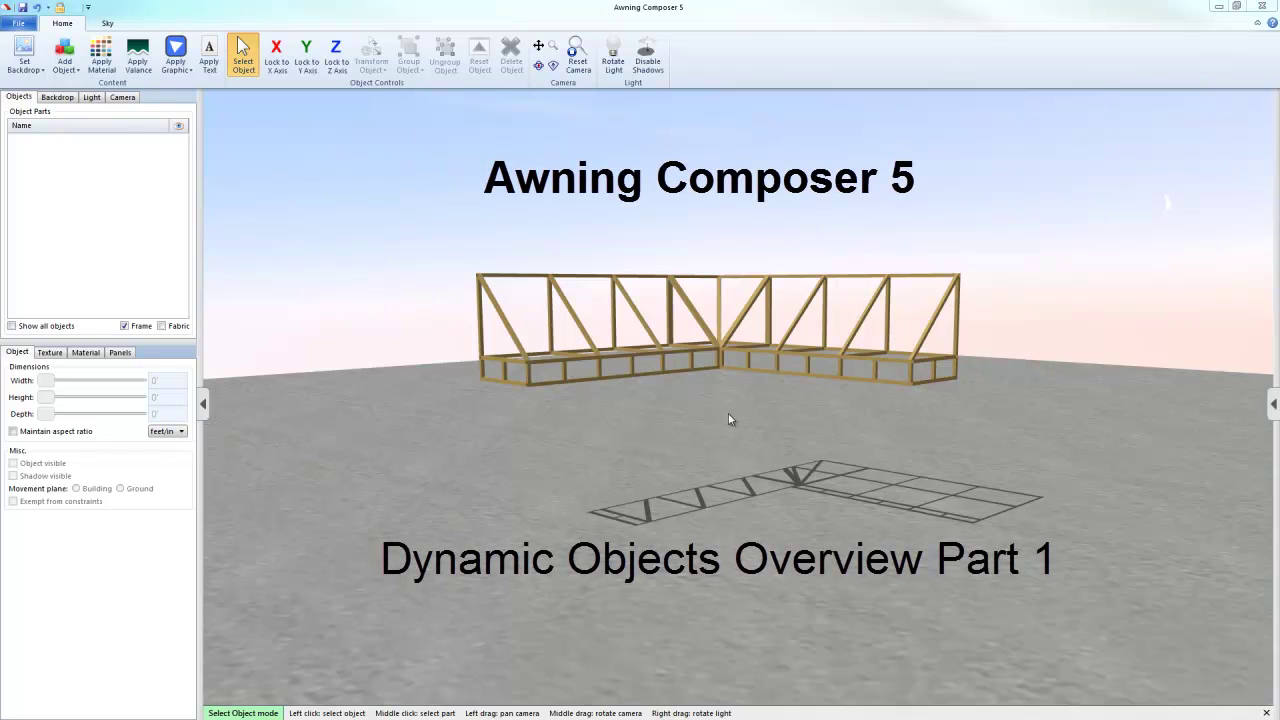
- Size the Traditional awning frame to 8' wide, 4' high and 3' deep
{"action": "left_click", "coordinate": [784, 355]}
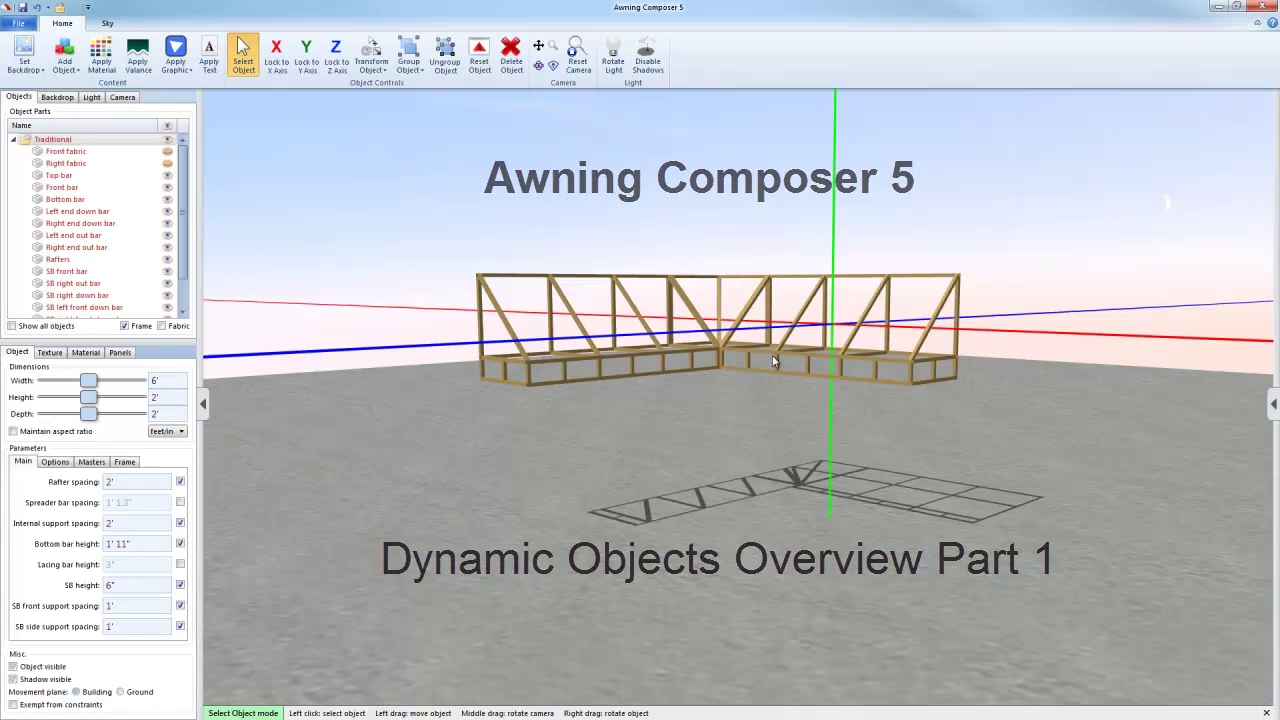
{"action": "double_click", "coordinate": [171, 380]}
{"action": "type", "text": "8"}
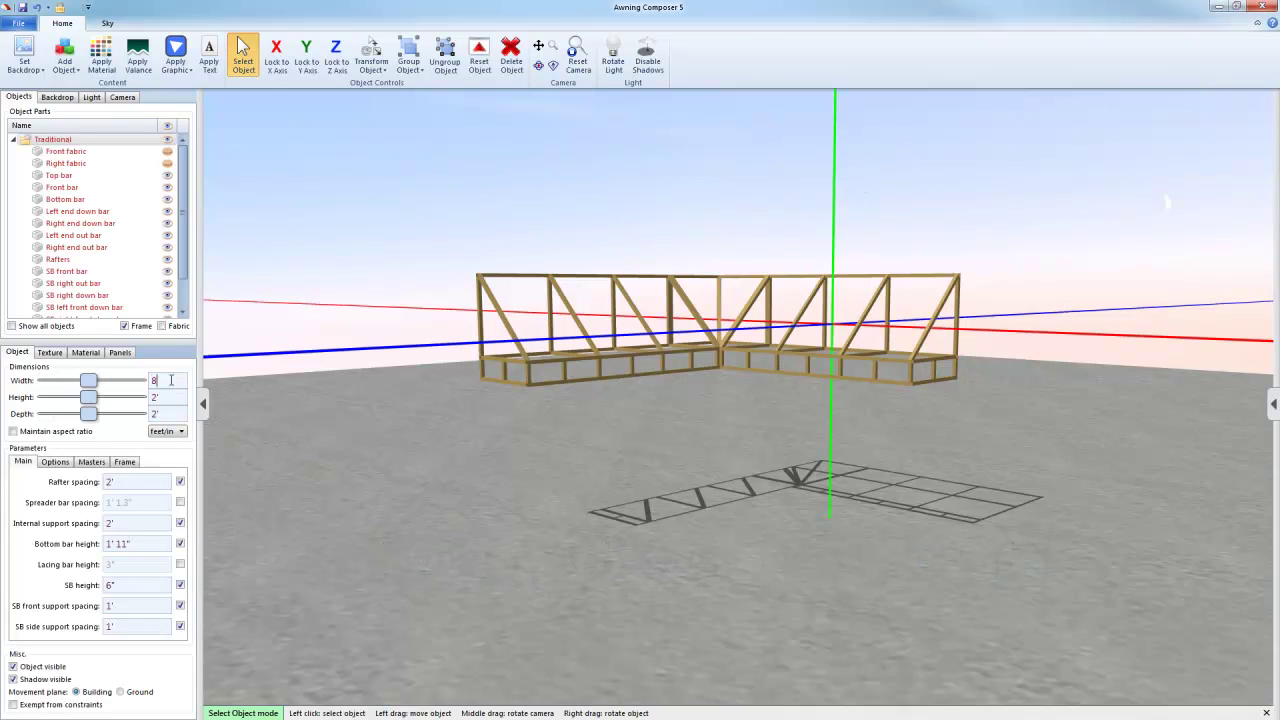
{"action": "key", "text": "Tab"}
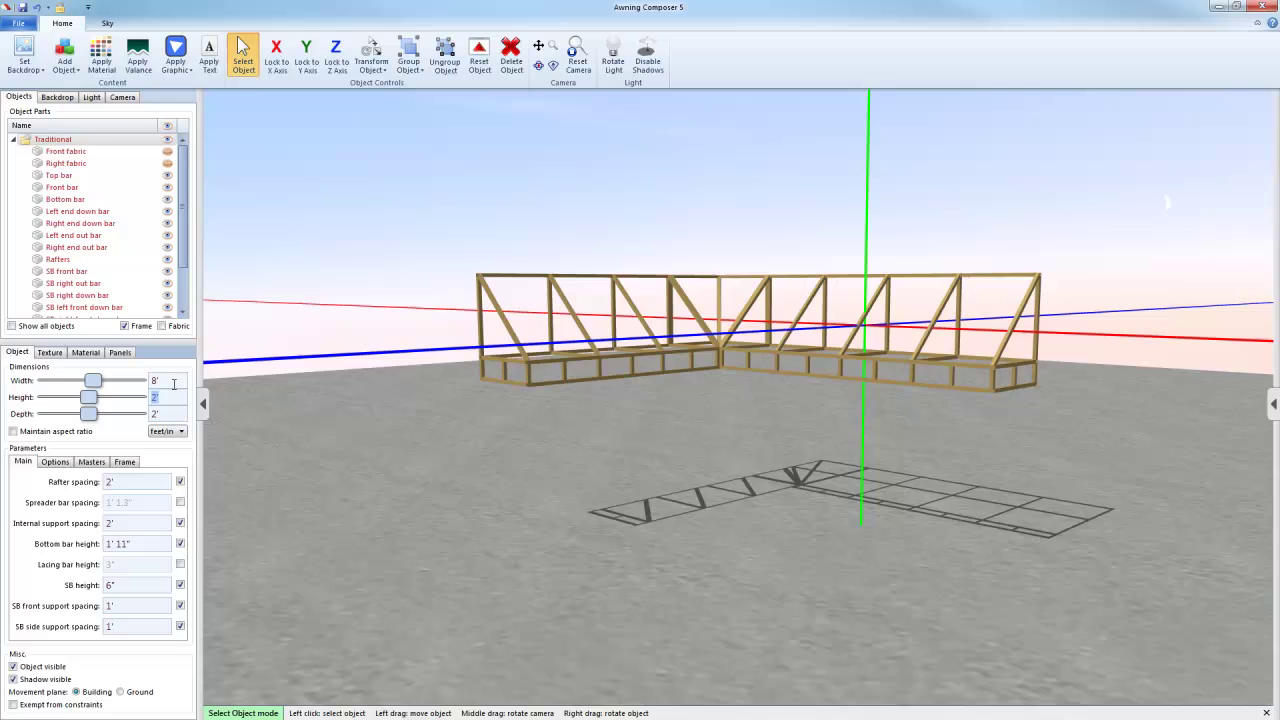
{"action": "type", "text": "4"}
{"action": "key", "text": "Tab"}
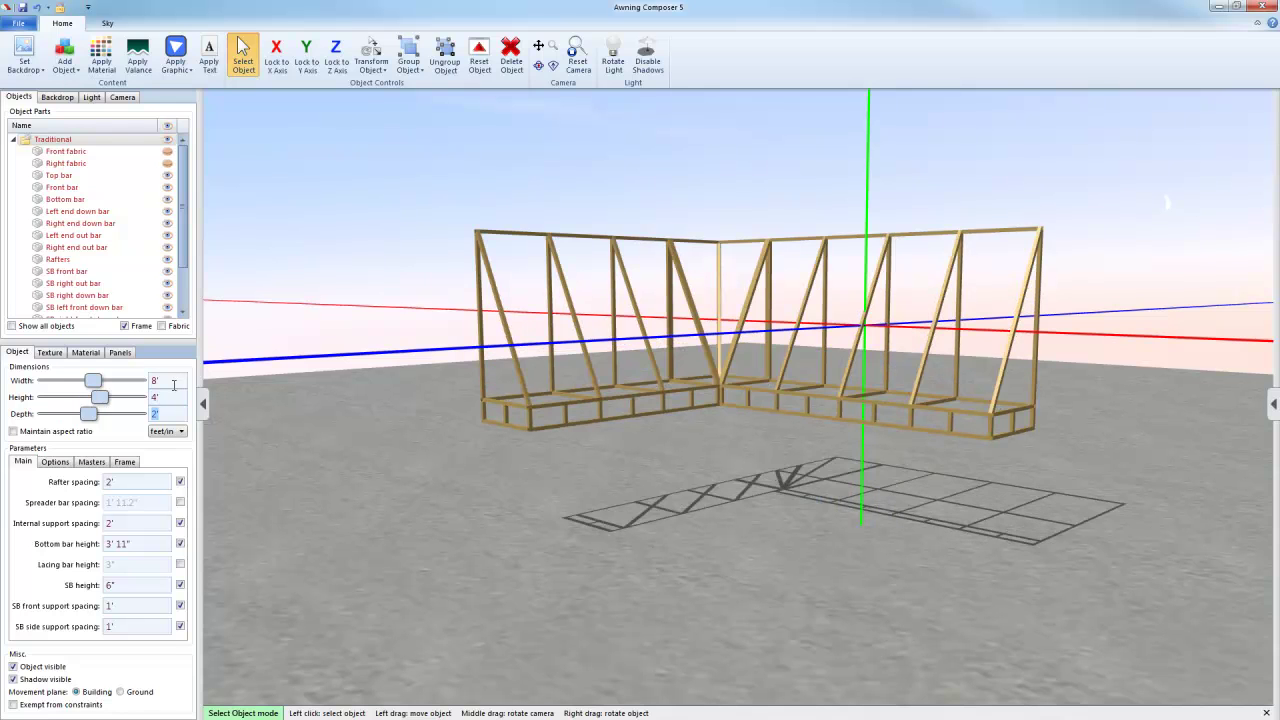
{"action": "type", "text": "3"}
{"action": "key", "text": "Tab"}
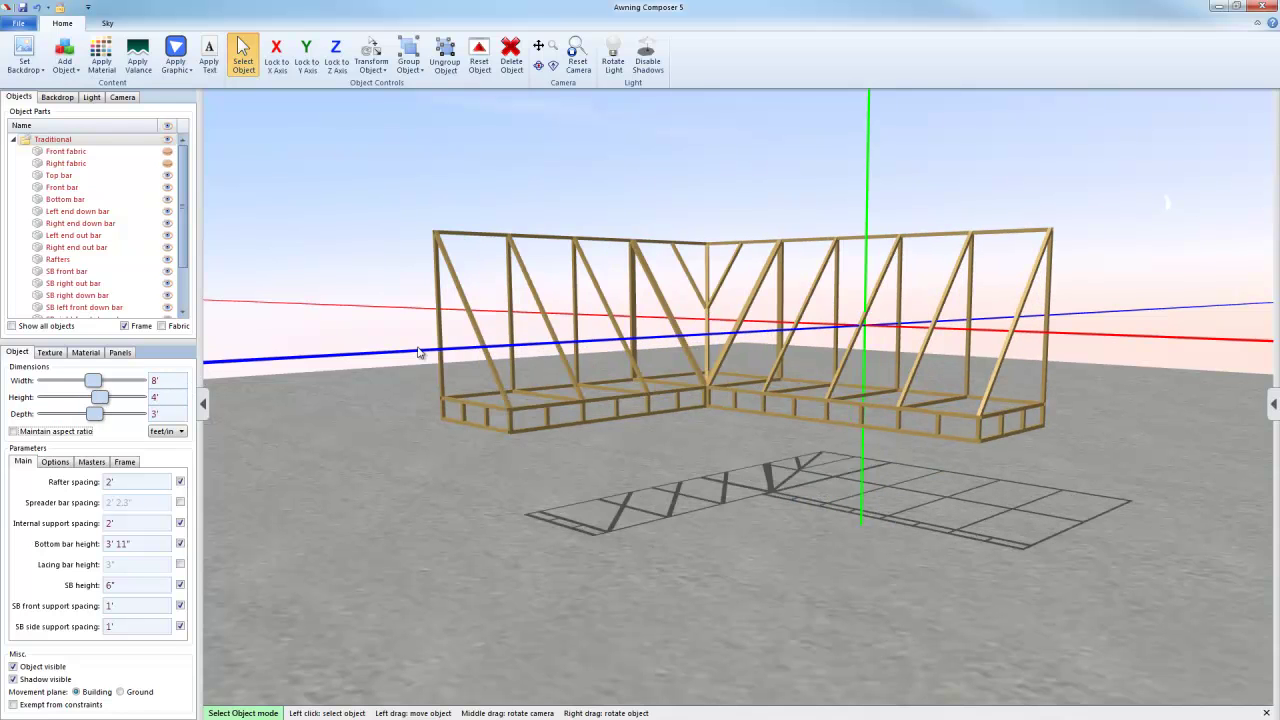
- Show the frame covered in fabric and orbit to view the awning's side
{"action": "left_click", "coordinate": [600, 196]}
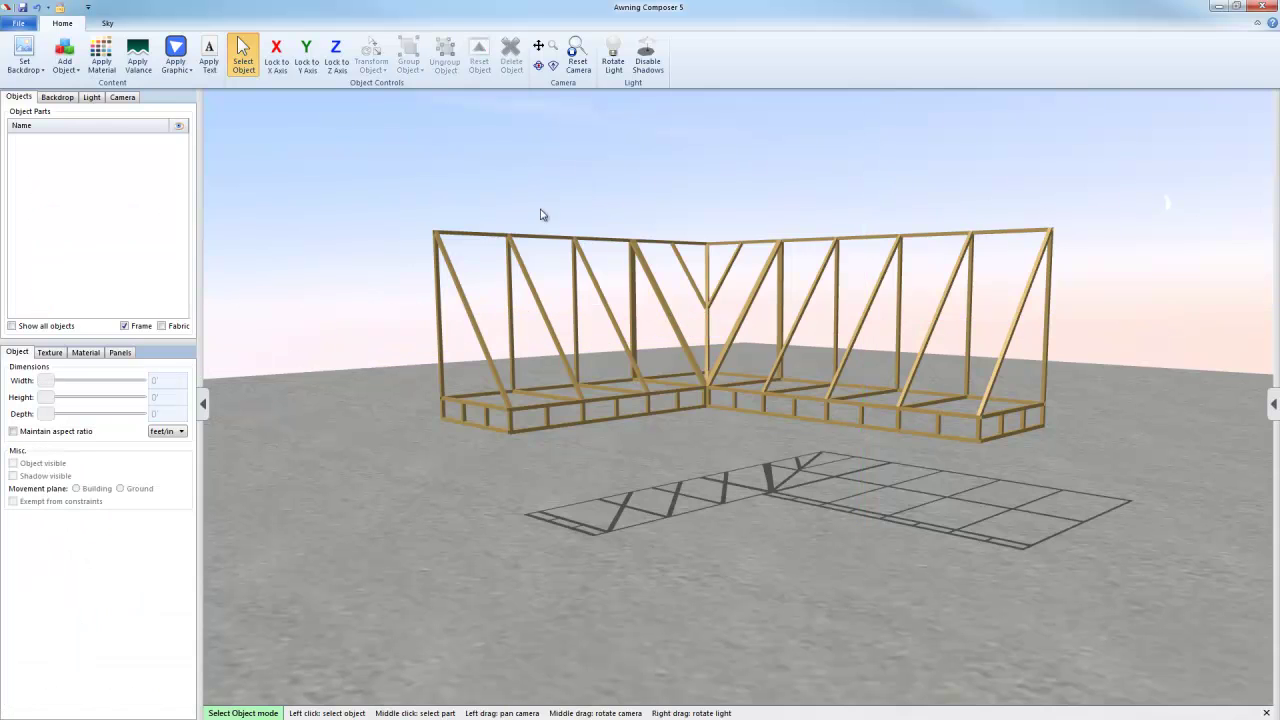
{"action": "left_click", "coordinate": [176, 327]}
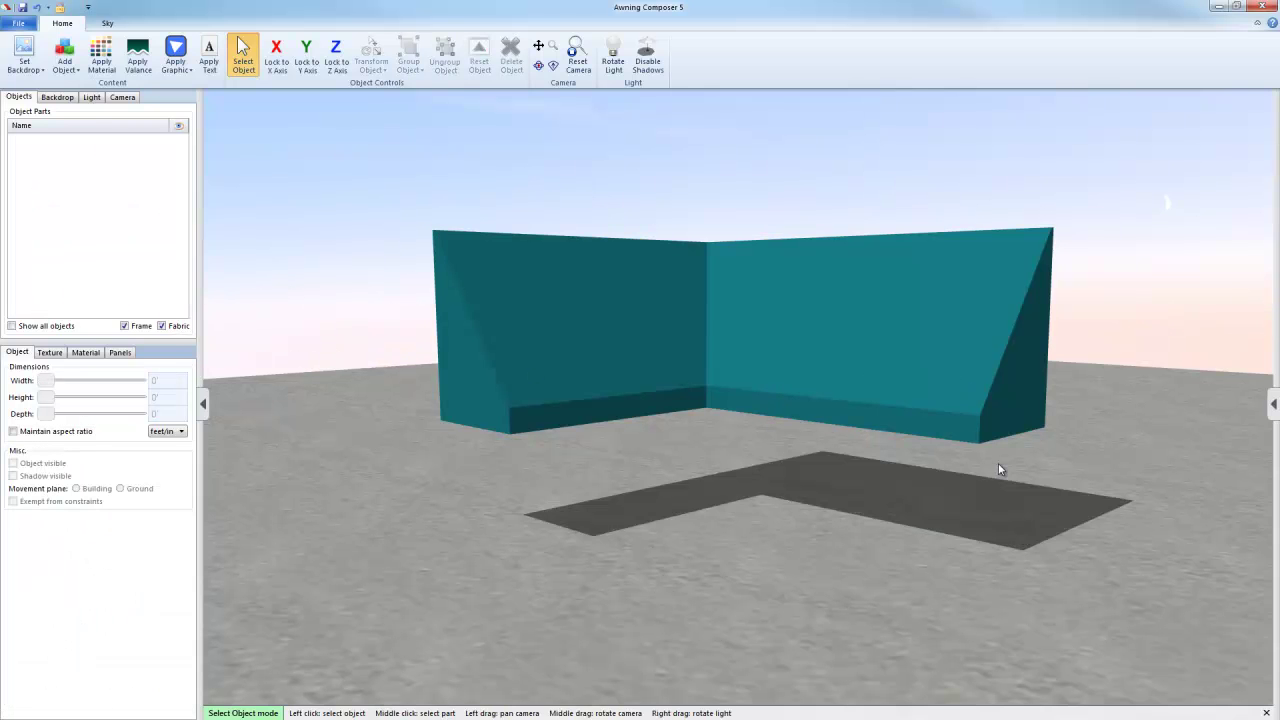
{"action": "middle_click_drag", "start_coordinate": [998, 463], "coordinate": [303, 471]}
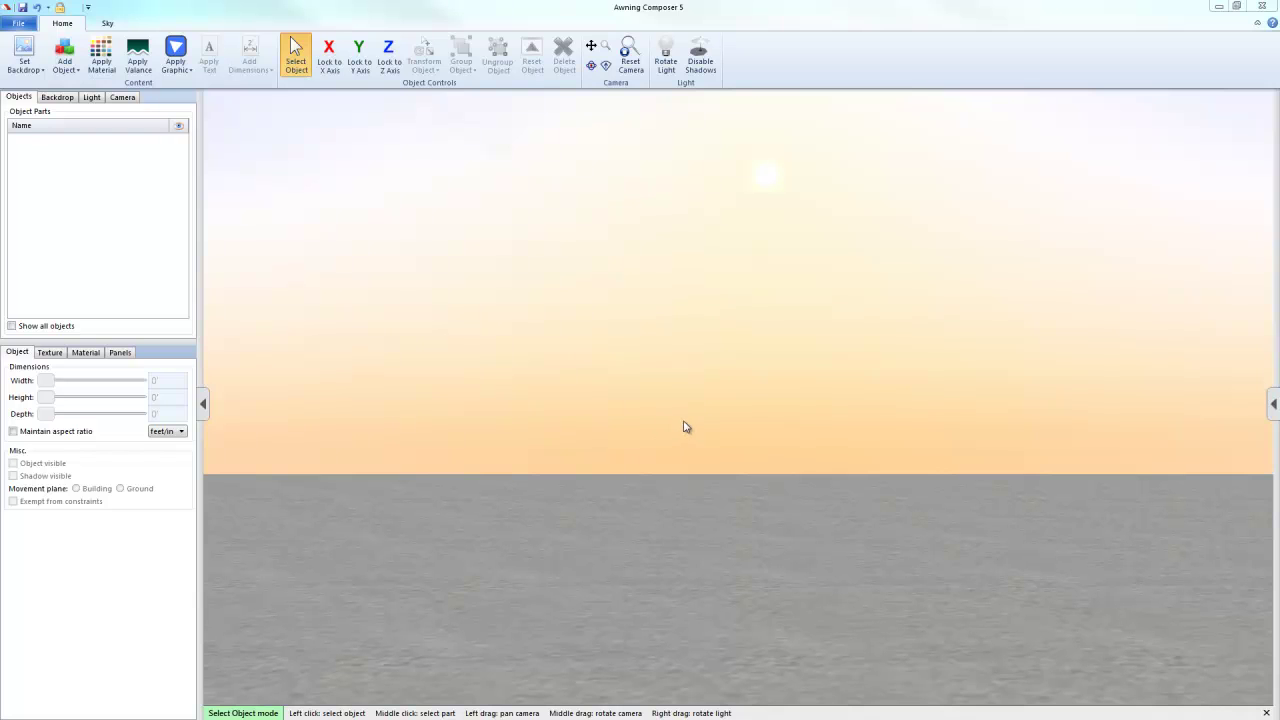
- Set the backdrop Ground to None and the Background to a plain Color
{"action": "left_click", "coordinate": [58, 98]}
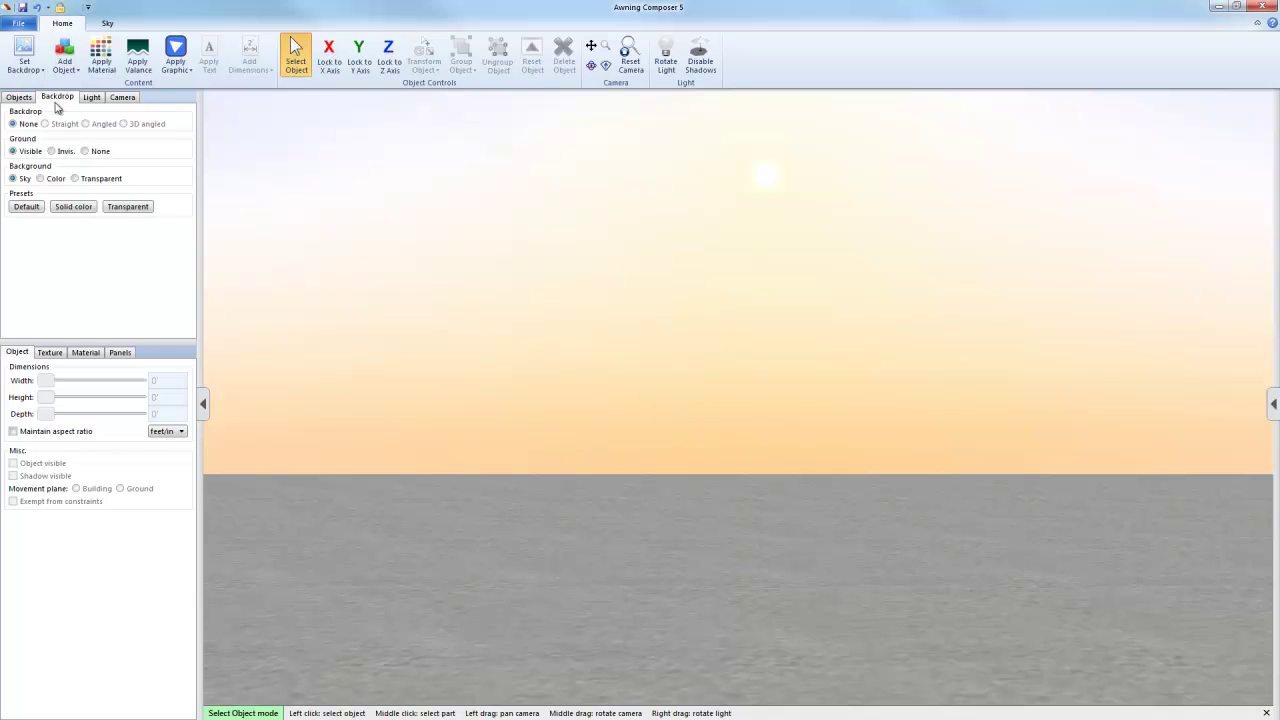
{"action": "left_click", "coordinate": [85, 151]}
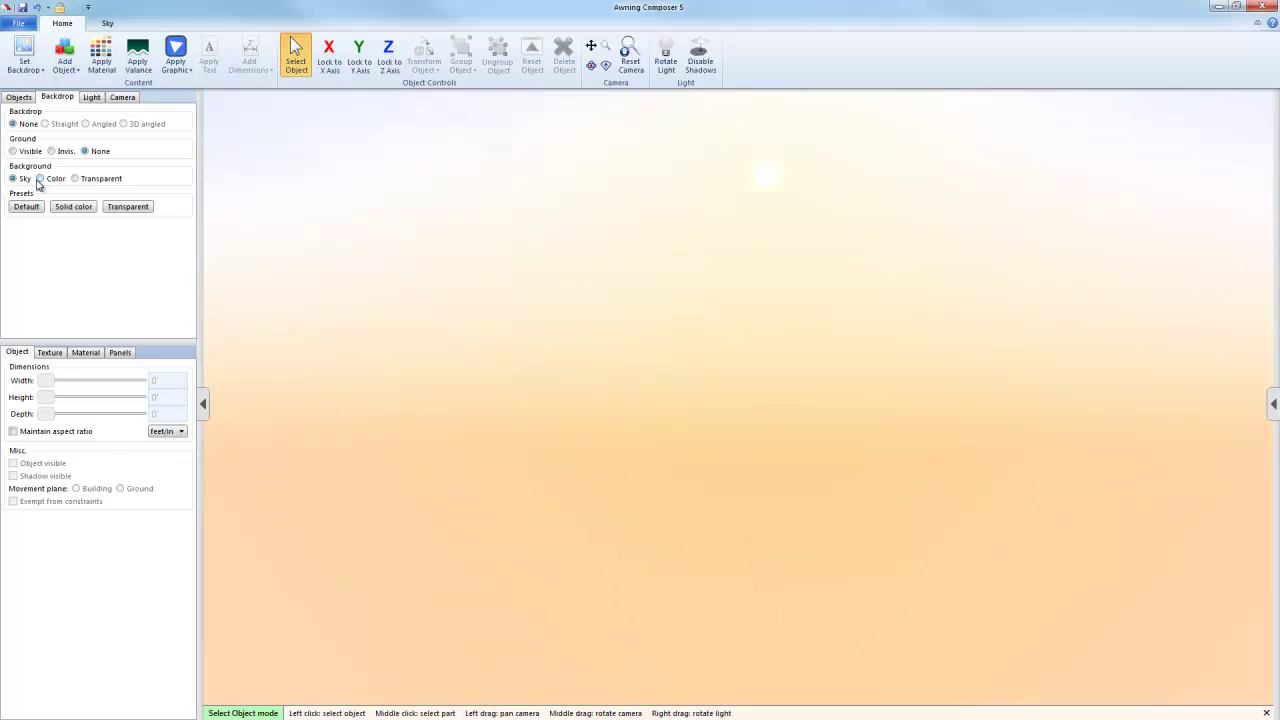
{"action": "left_click", "coordinate": [39, 178]}
{"action": "left_click", "coordinate": [19, 98]}
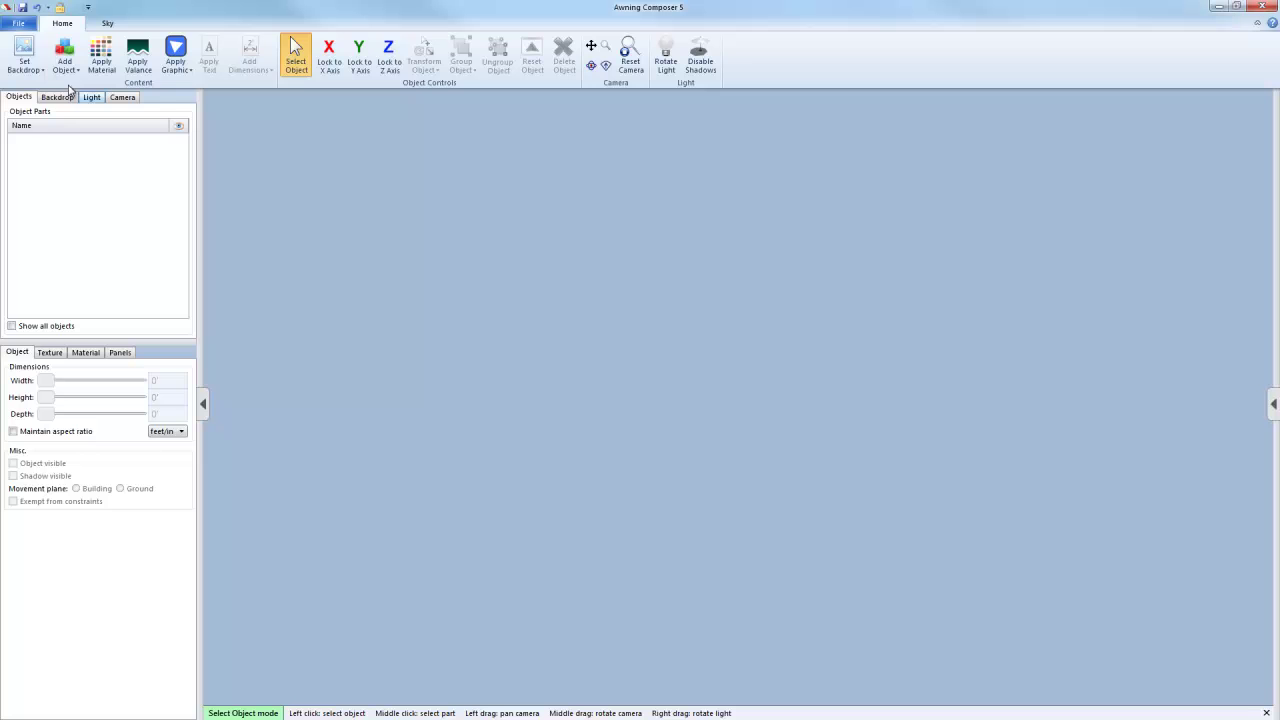
- Add a Hipped Traditional fixed frame and tilt the view to look down on it
{"action": "left_click", "coordinate": [58, 50]}
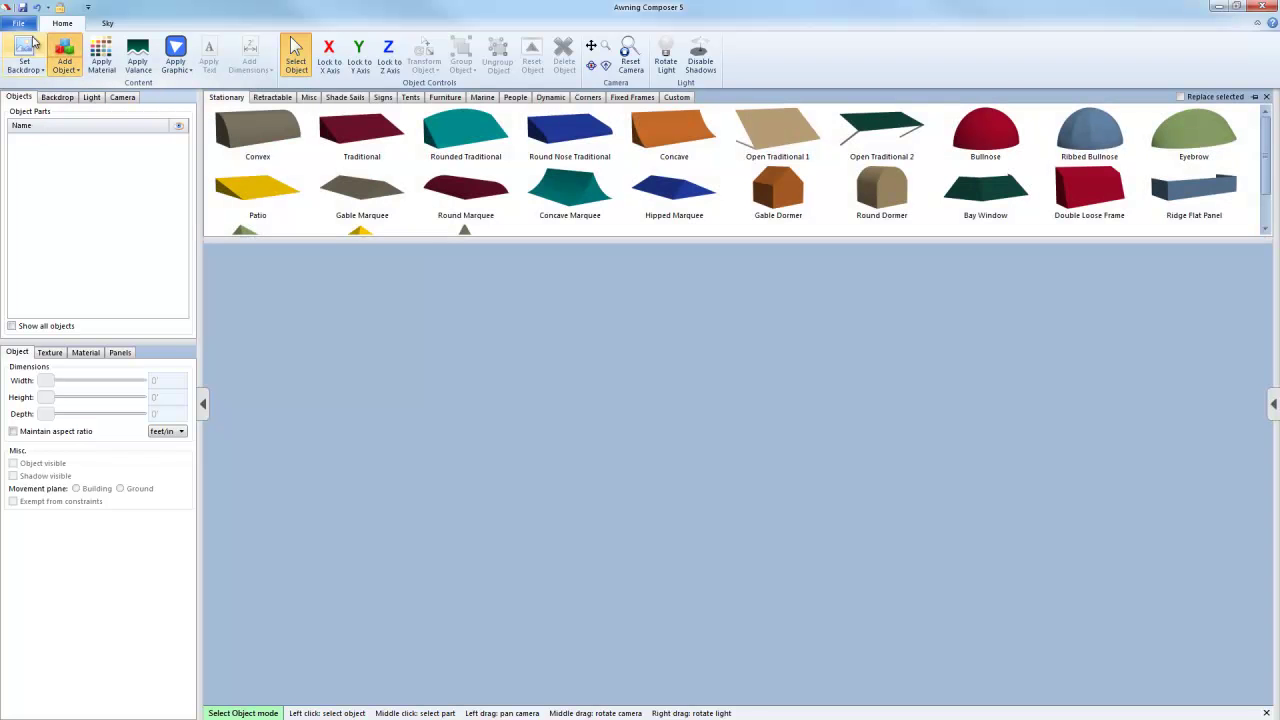
{"action": "left_click", "coordinate": [641, 98]}
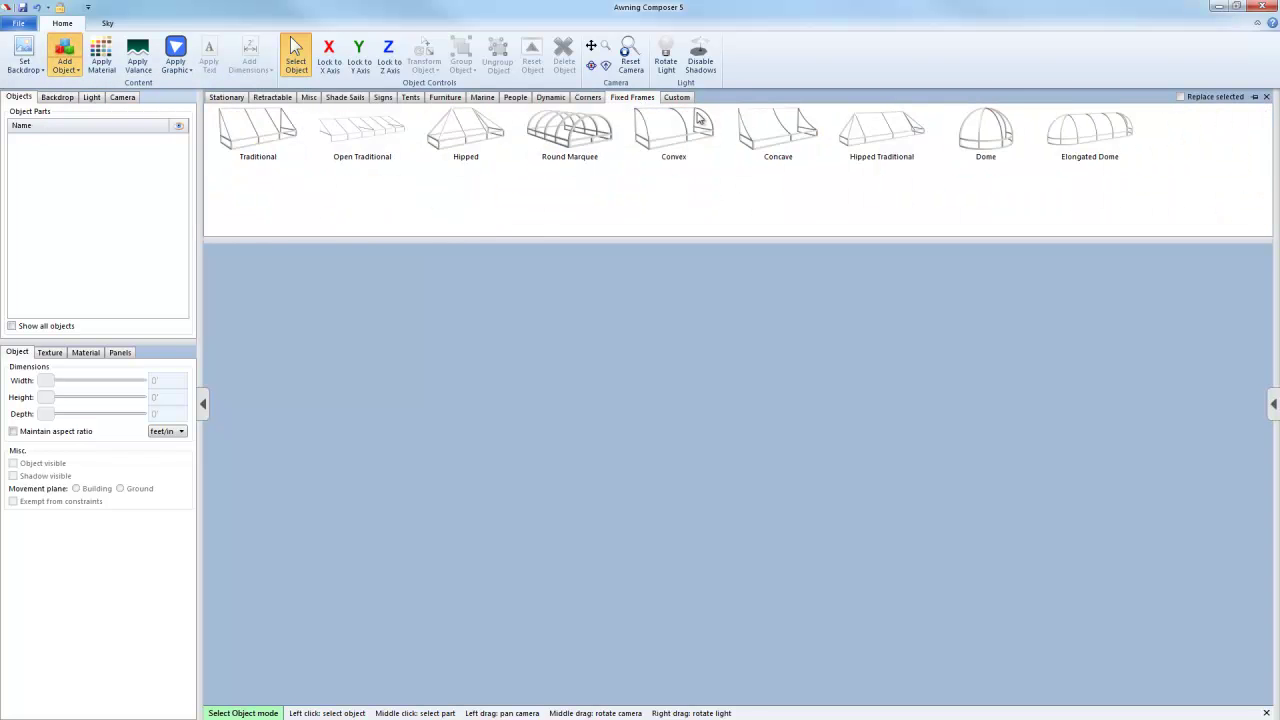
{"action": "left_click", "coordinate": [857, 135]}
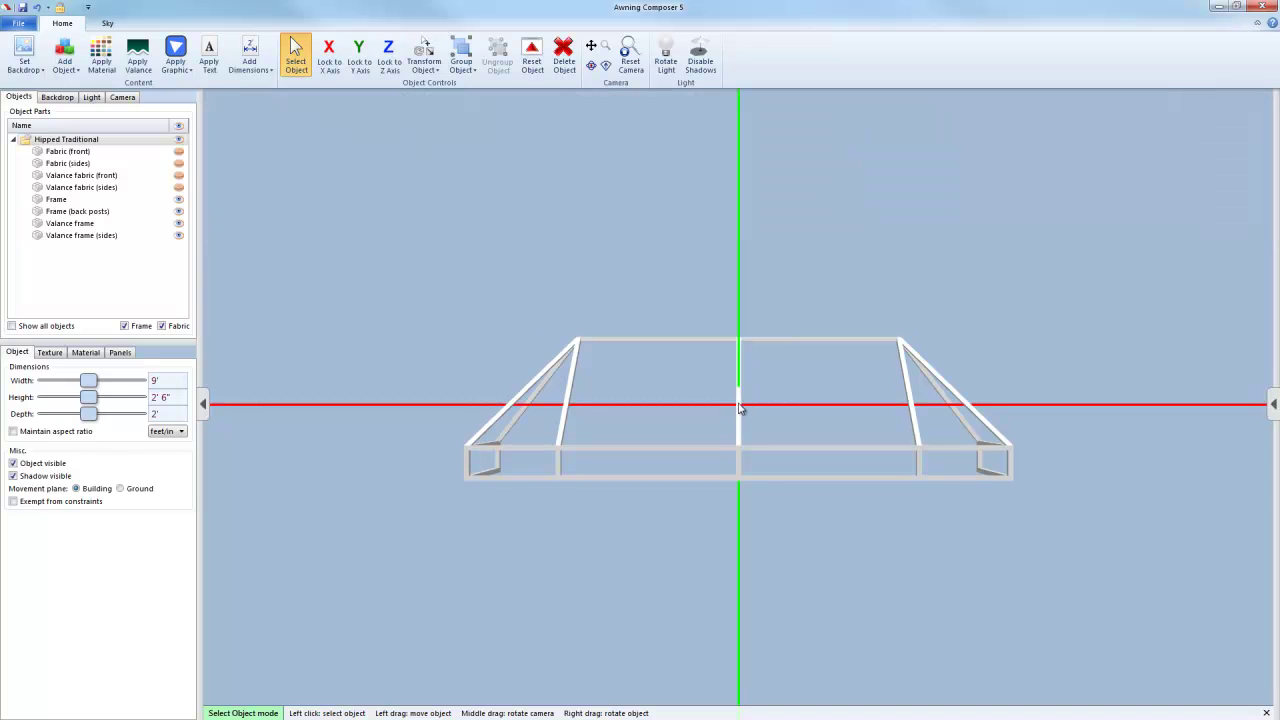
{"action": "middle_click_drag", "start_coordinate": [743, 406], "coordinate": [741, 236]}
{"action": "scroll", "coordinate": [738, 262], "scroll_direction": "down", "scroll_amount": 2}
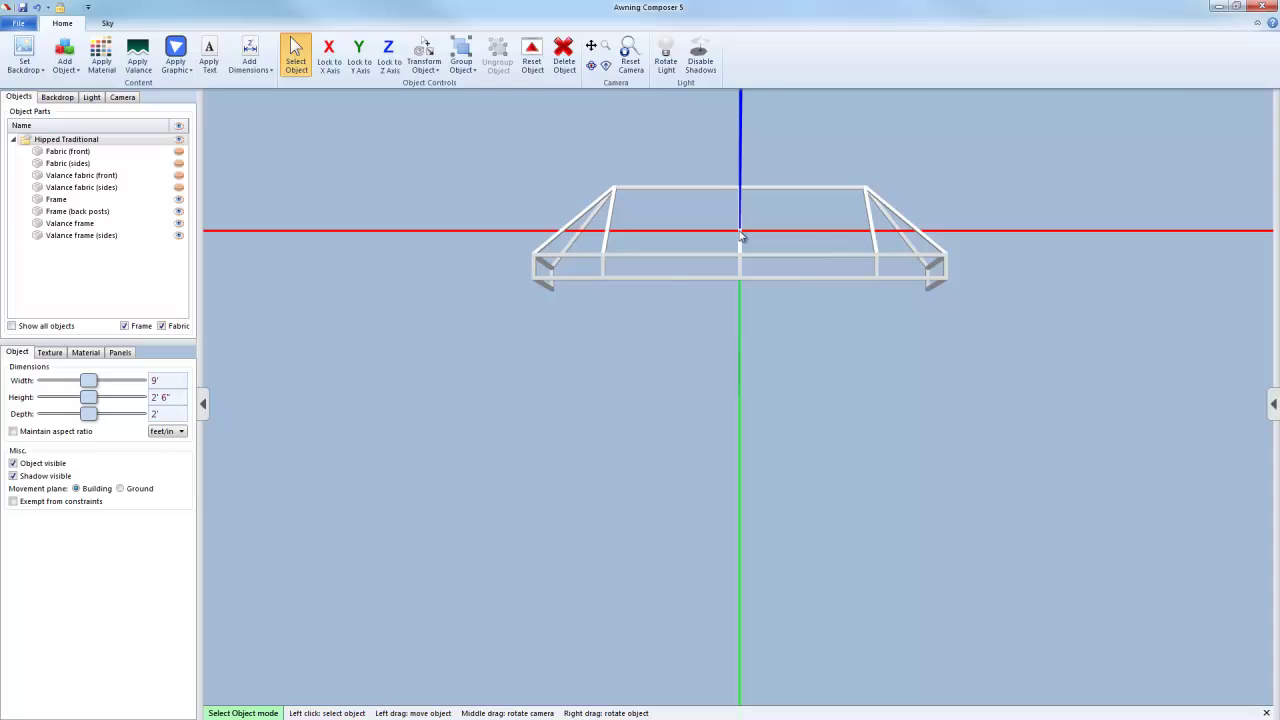
- Add a dynamic Hipped Traditional awning below the fixed frame, with fabric unticked to show bare frame
{"action": "left_click", "coordinate": [64, 58]}
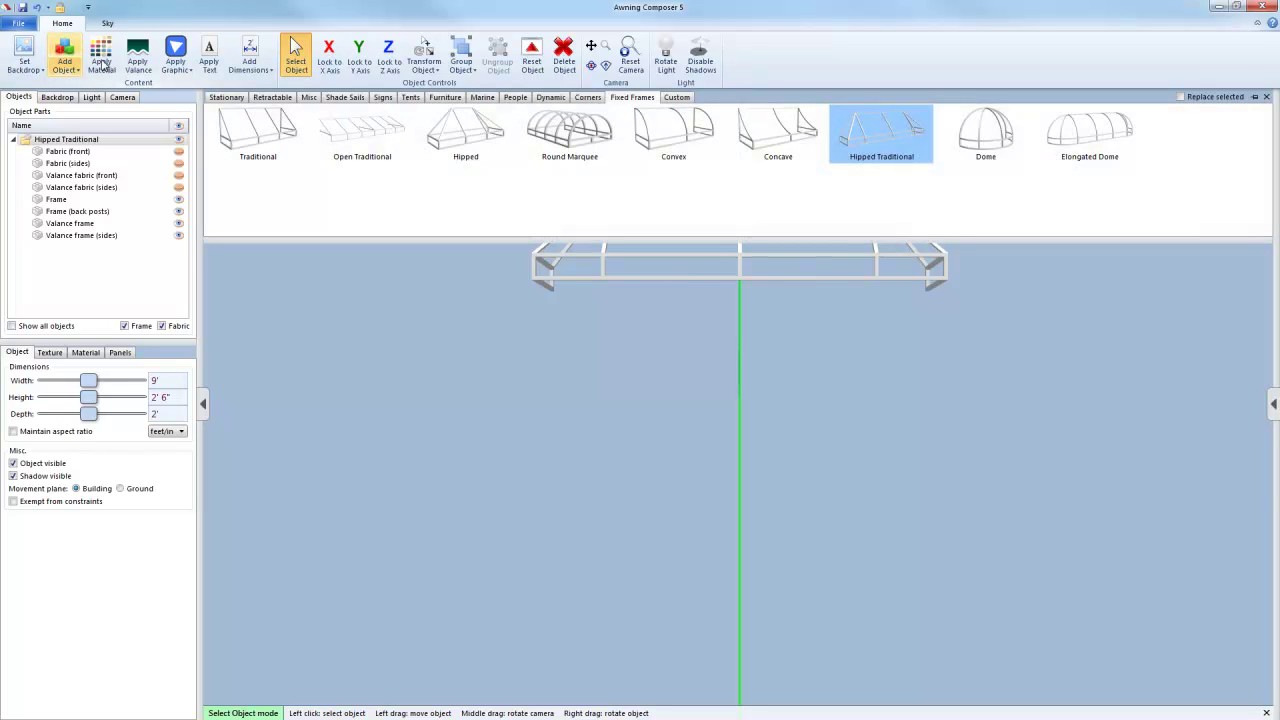
{"action": "left_click", "coordinate": [551, 98]}
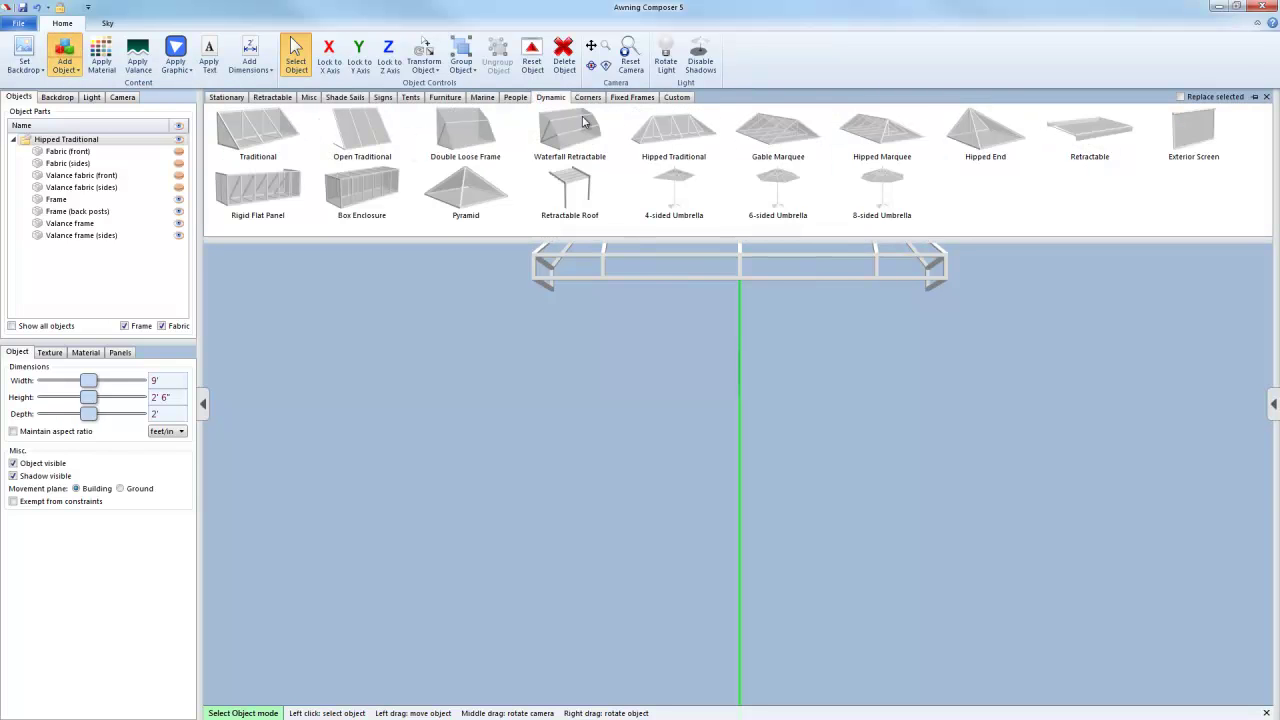
{"action": "left_click", "coordinate": [655, 133]}
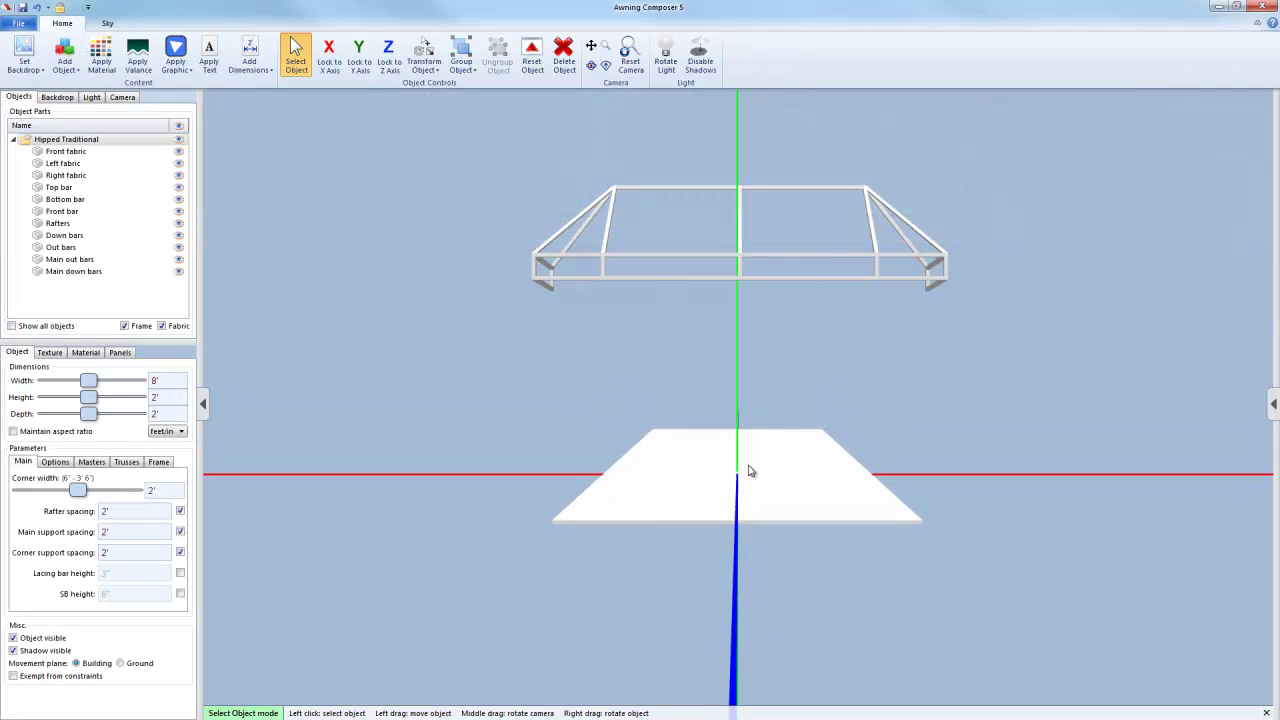
{"action": "left_click", "coordinate": [173, 327]}
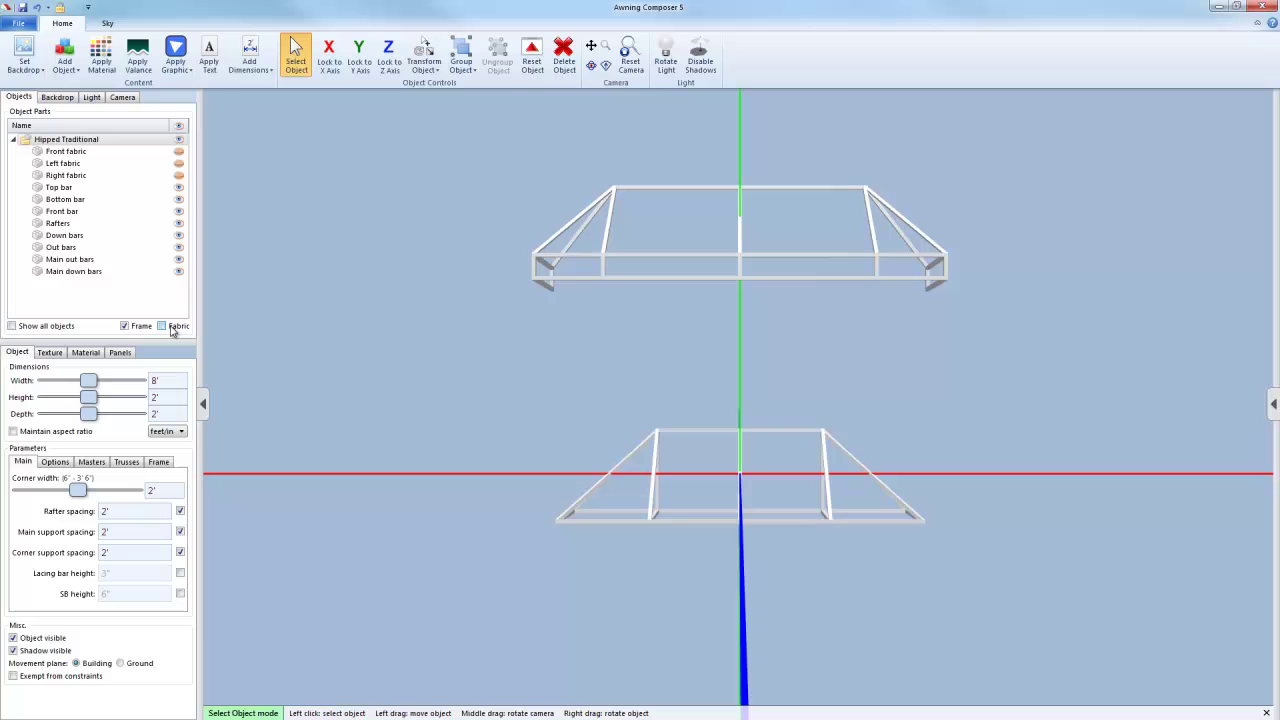
{"action": "left_click", "coordinate": [744, 260]}
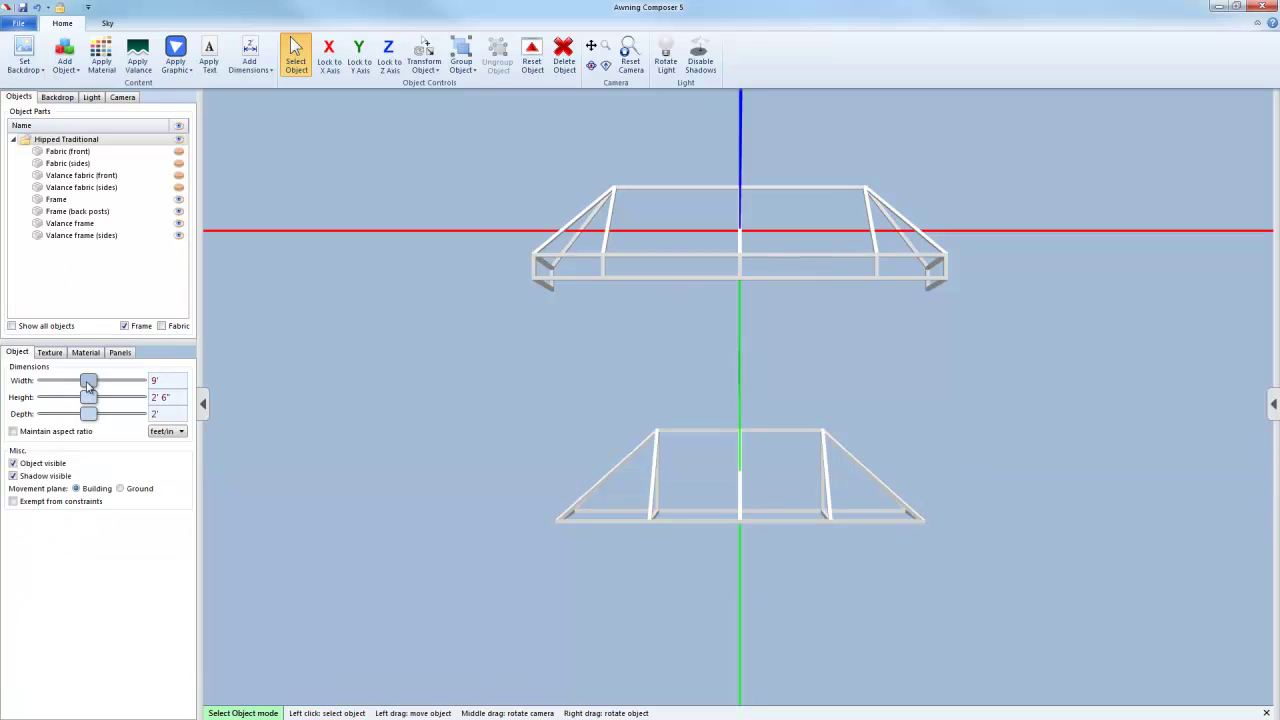
- Widen the fixed frame to 21' and drag the dynamic awning wider and taller
{"action": "left_click_drag", "start_coordinate": [88, 384], "coordinate": [92, 414]}
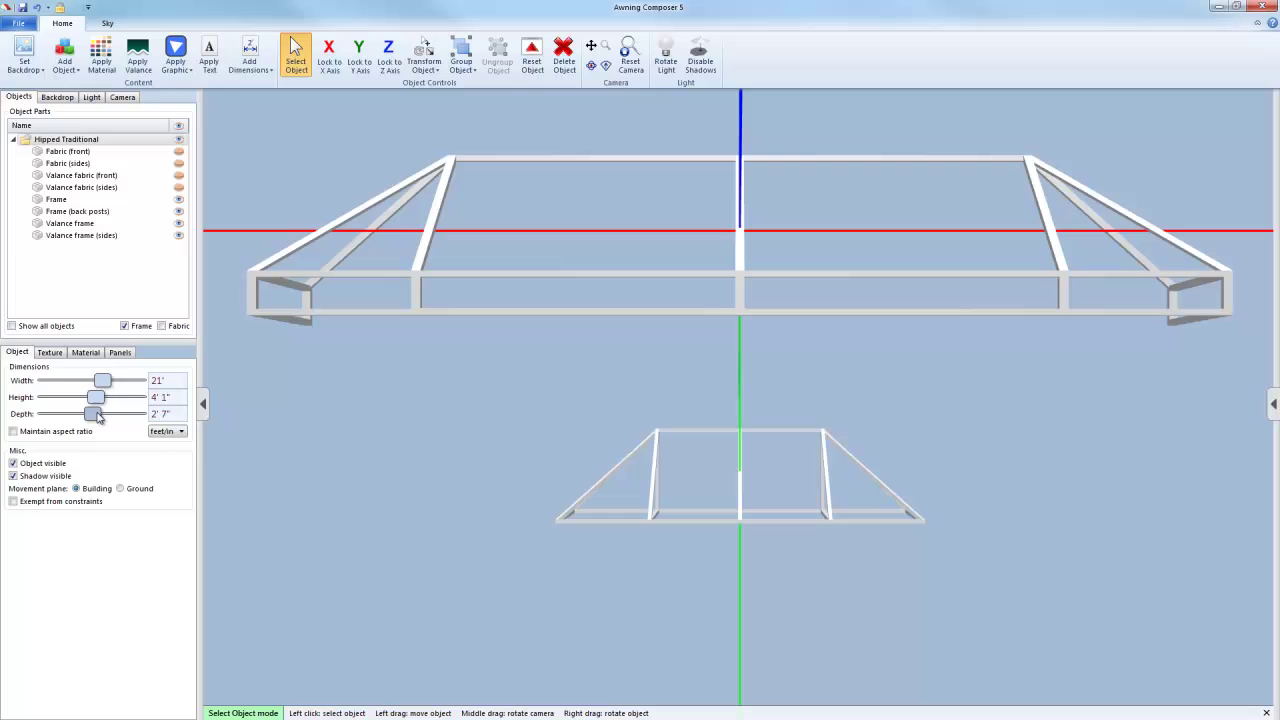
{"action": "left_click", "coordinate": [742, 471]}
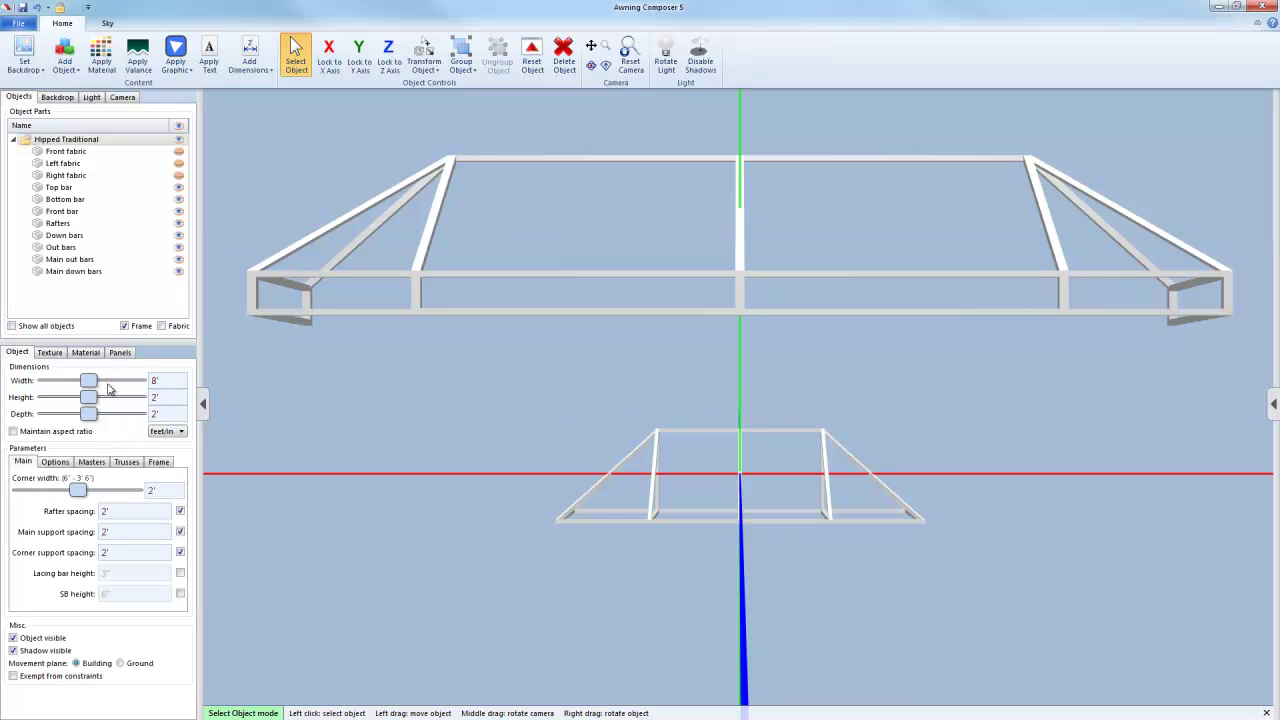
{"action": "left_click_drag", "start_coordinate": [89, 380], "coordinate": [105, 381]}
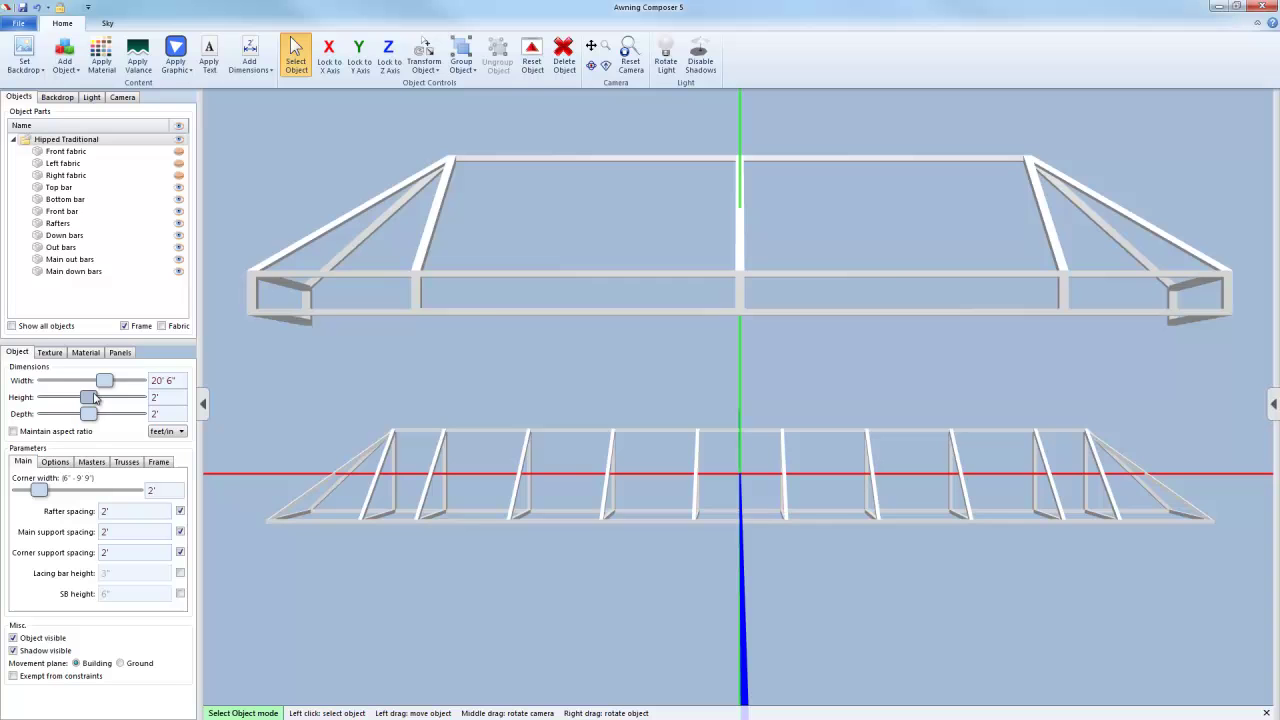
{"action": "left_click_drag", "start_coordinate": [93, 397], "coordinate": [101, 418]}
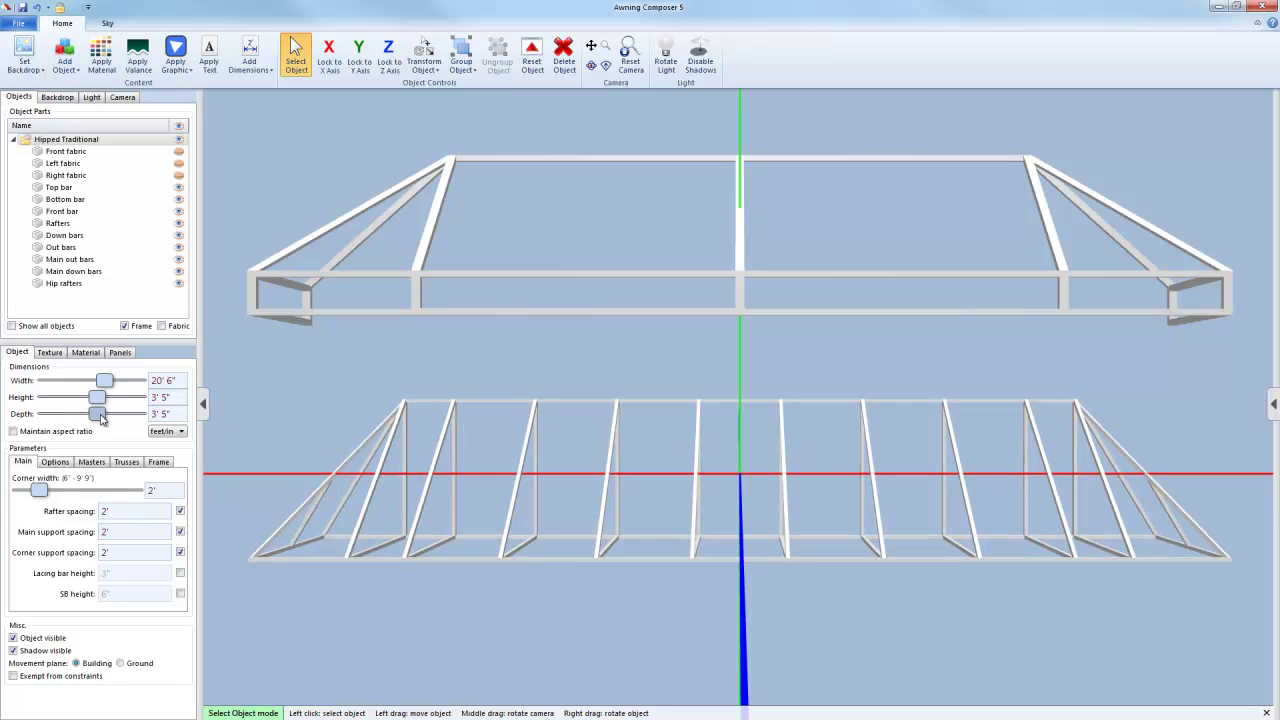
- Enter 22' width, 4' height and 4' depth for the dynamic awning
{"action": "left_click", "coordinate": [178, 380]}
{"action": "type", "text": "22'"}
{"action": "key", "text": "Tab"}
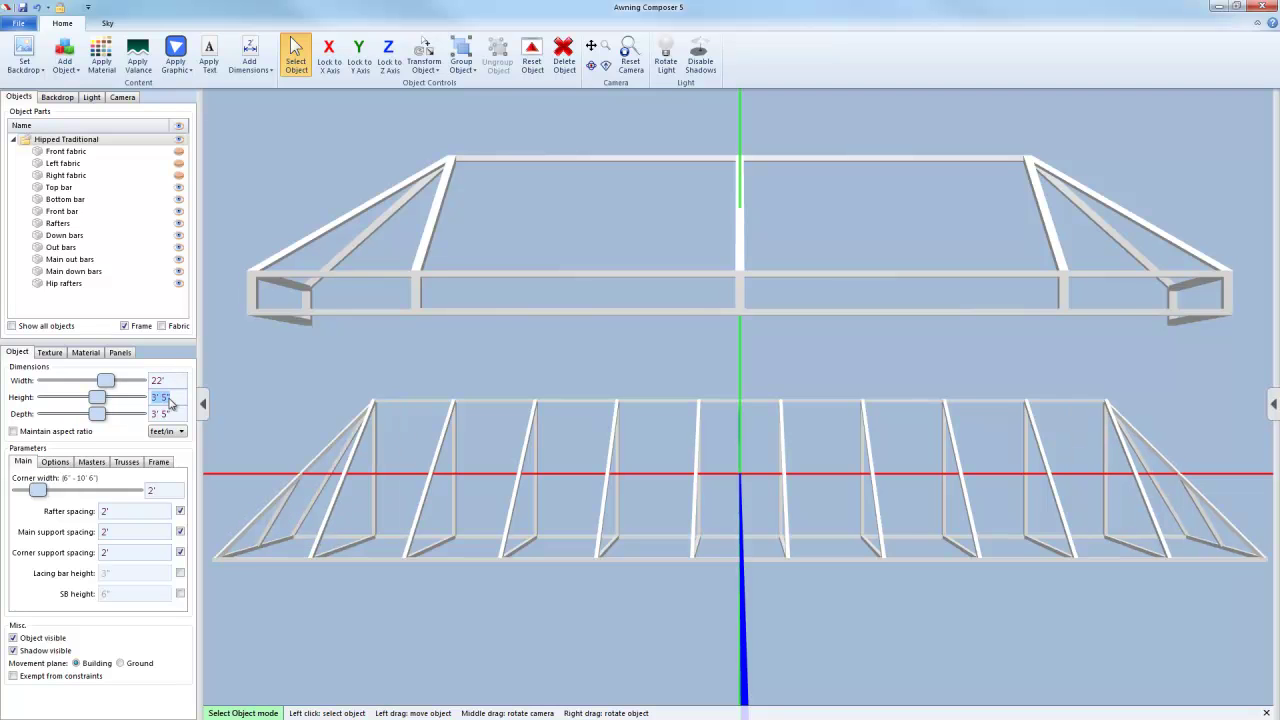
{"action": "type", "text": "4'"}
{"action": "key", "text": "Tab"}
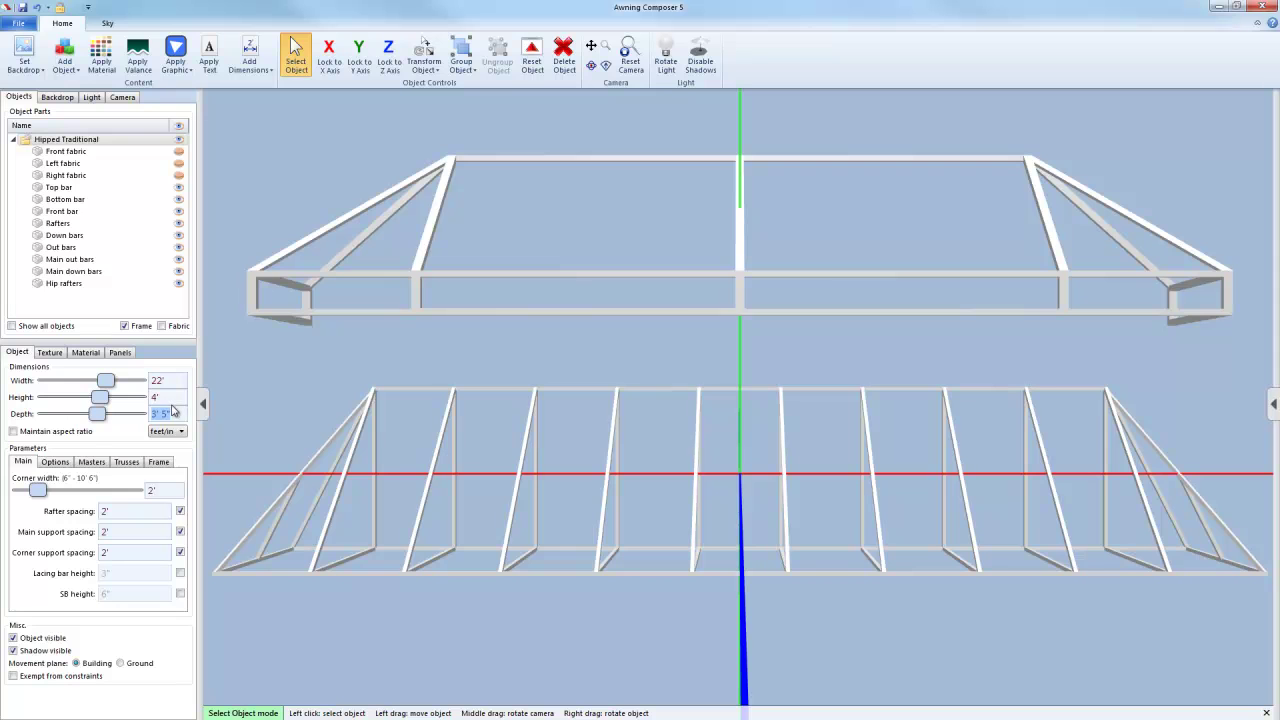
{"action": "type", "text": "4'"}
{"action": "key", "text": "Tab"}
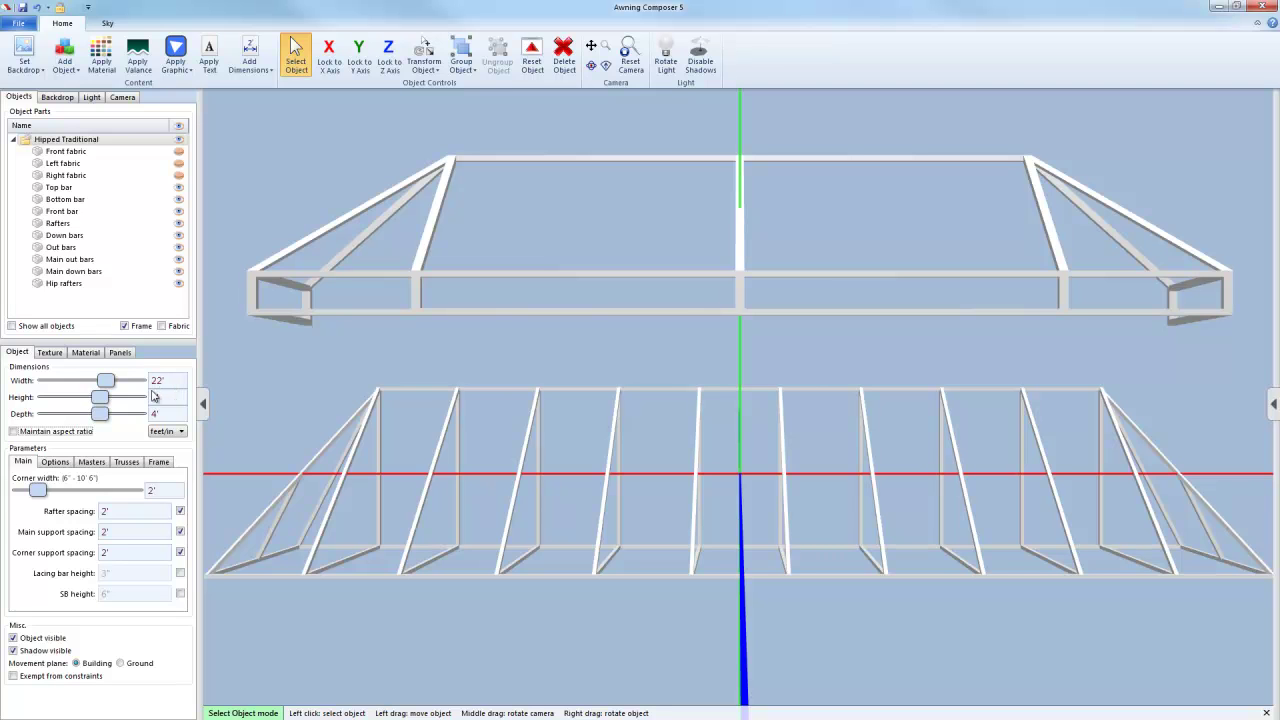
- Narrow and then delete the upper fixed frame, leaving the dynamic awning upright in view
{"action": "left_click", "coordinate": [416, 278]}
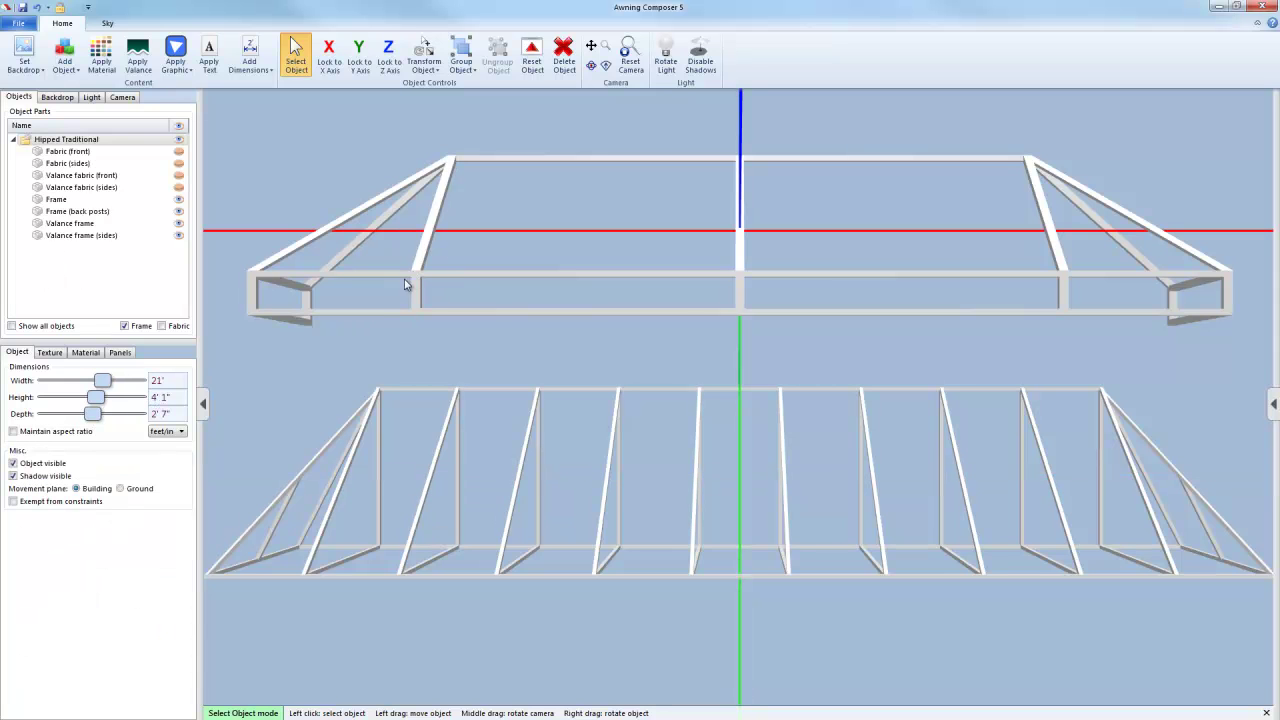
{"action": "mouse_move", "coordinate": [106, 381]}
{"action": "left_mouse_down"}
{"action": "mouse_move", "coordinate": [70, 388]}
{"action": "mouse_move", "coordinate": [89, 384]}
{"action": "left_mouse_up"}
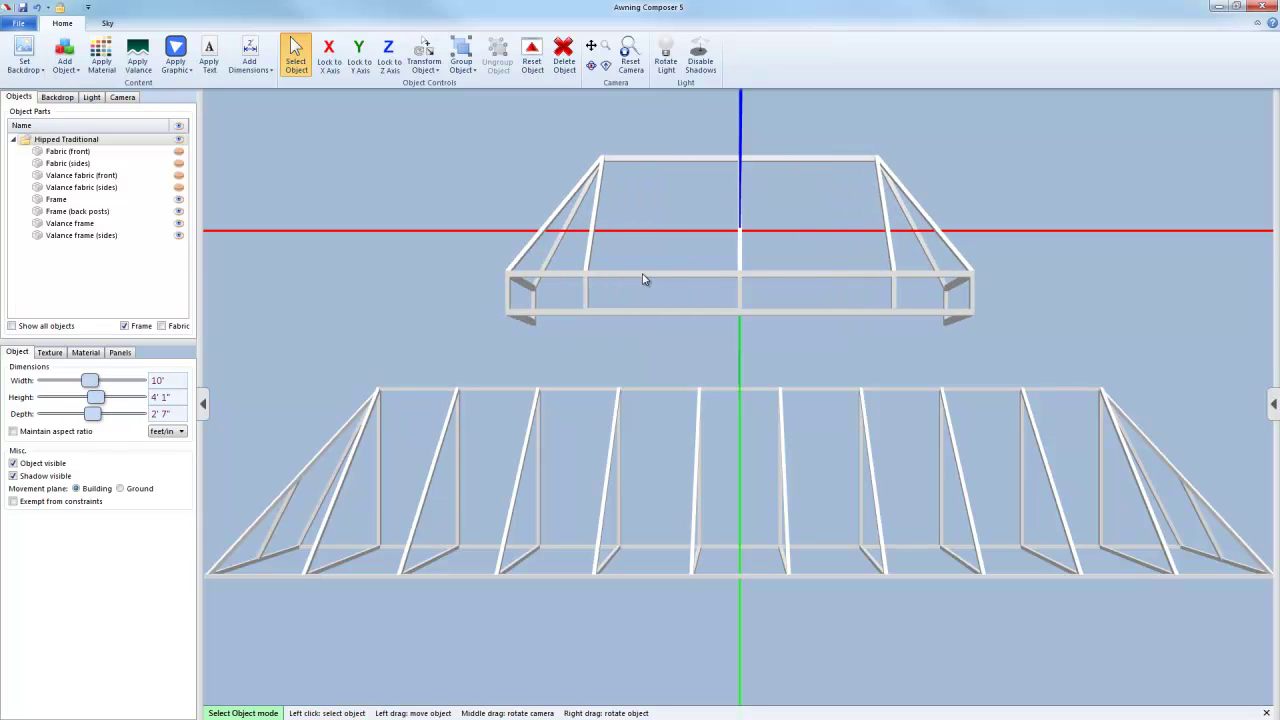
{"action": "key", "text": "Delete"}
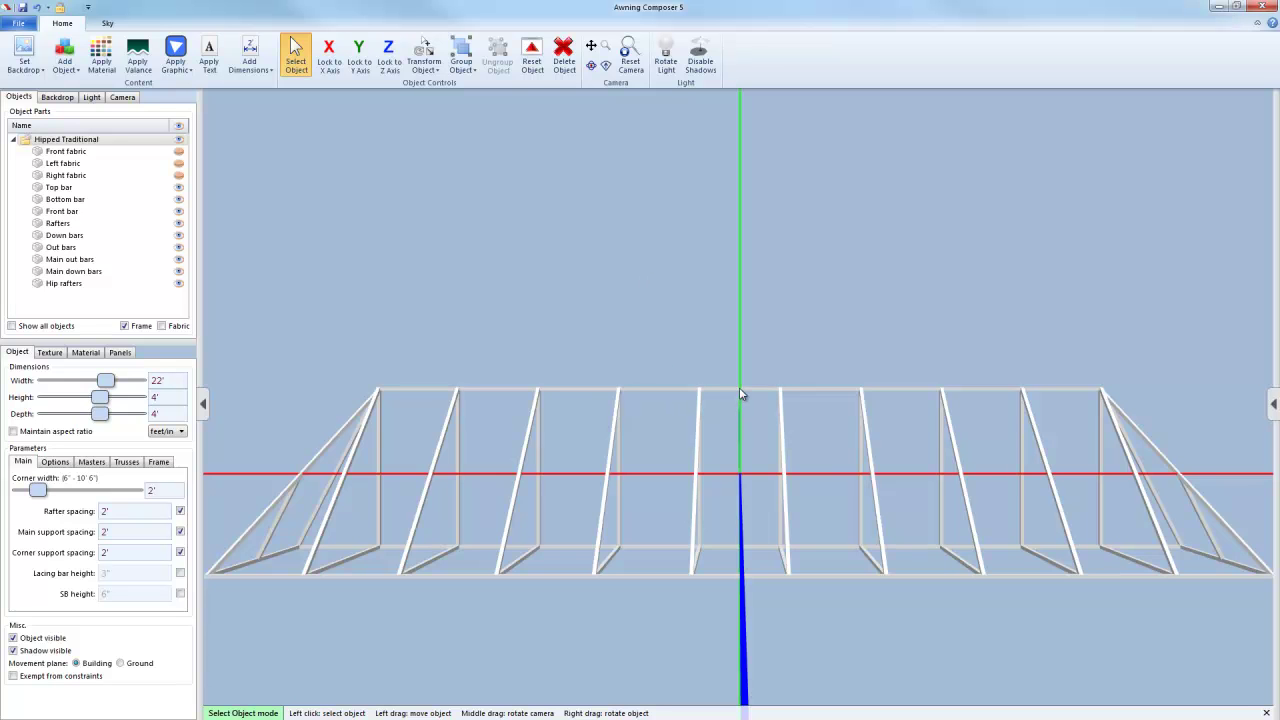
{"action": "middle_click_drag", "start_coordinate": [741, 393], "coordinate": [741, 277]}
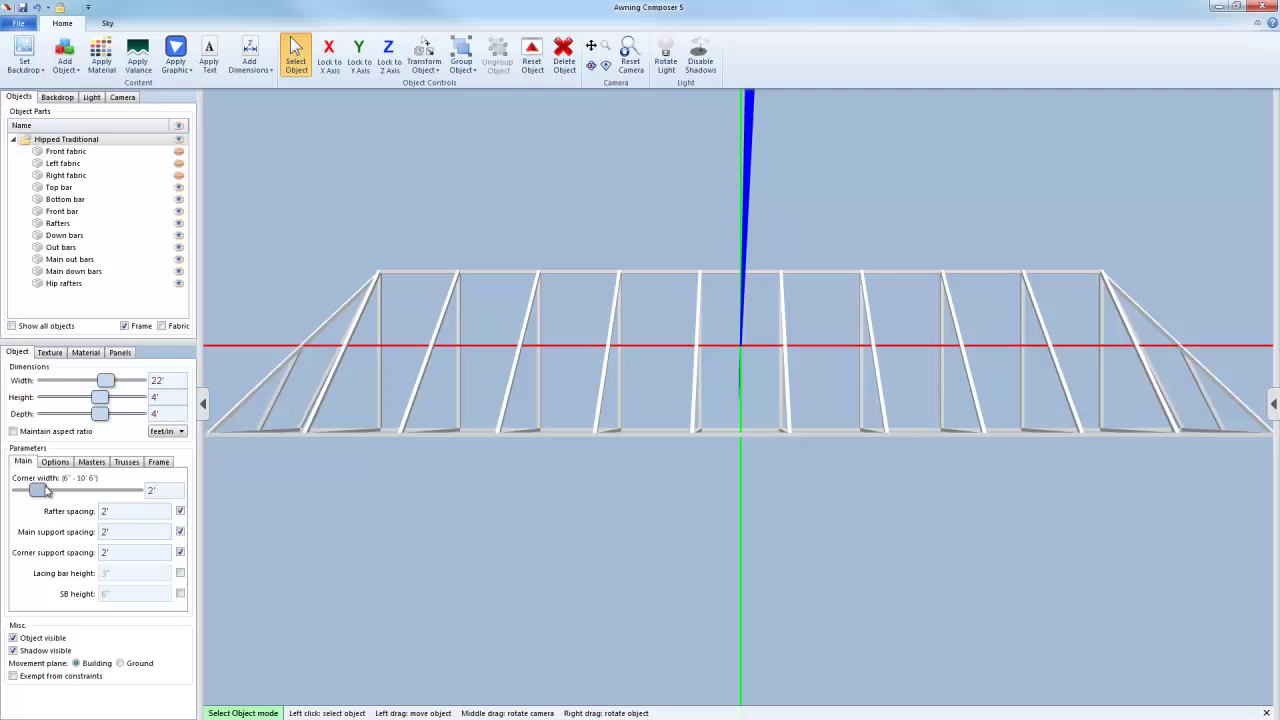
- Widen the hipped corners with the slider, then fix the corner width at exactly 4'
{"action": "left_click_drag", "start_coordinate": [43, 489], "coordinate": [45, 489]}
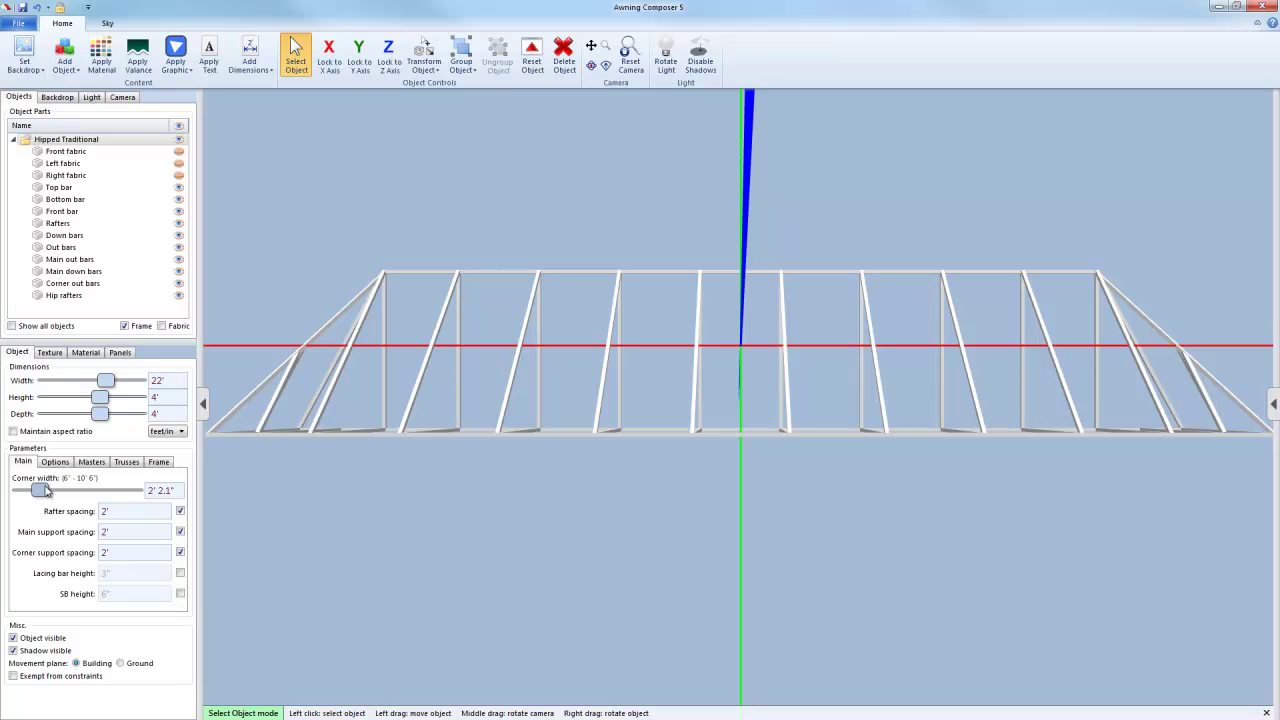
{"action": "mouse_move", "coordinate": [45, 489]}
{"action": "left_mouse_down"}
{"action": "mouse_move", "coordinate": [115, 494]}
{"action": "mouse_move", "coordinate": [55, 501]}
{"action": "left_mouse_up"}
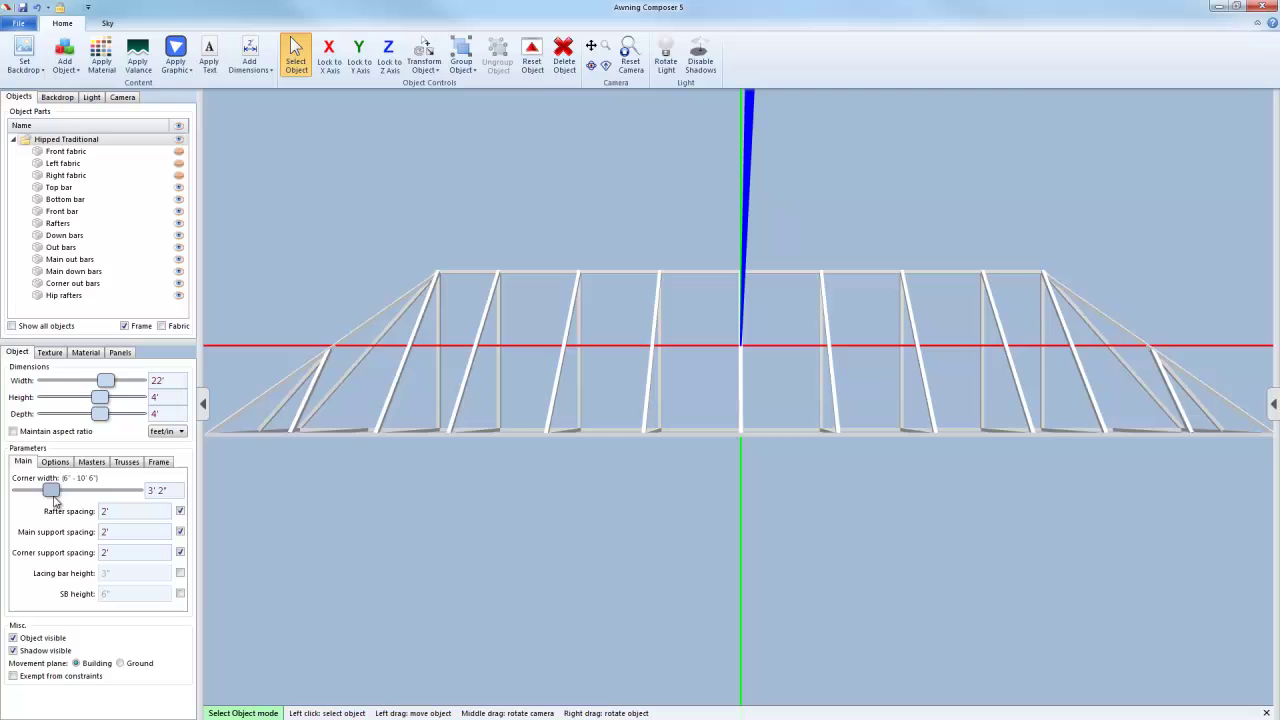
{"action": "left_click_drag", "start_coordinate": [175, 490], "coordinate": [150, 490]}
{"action": "type", "text": "4'"}
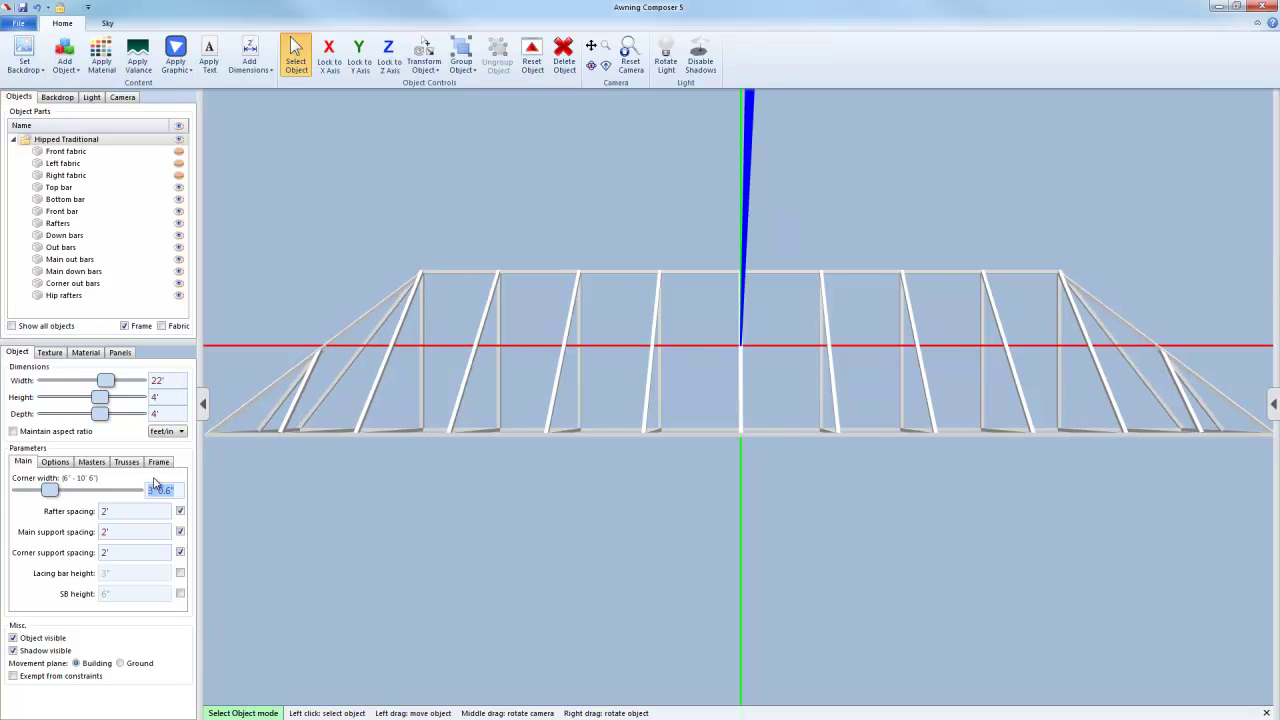
{"action": "key", "text": "Tab"}
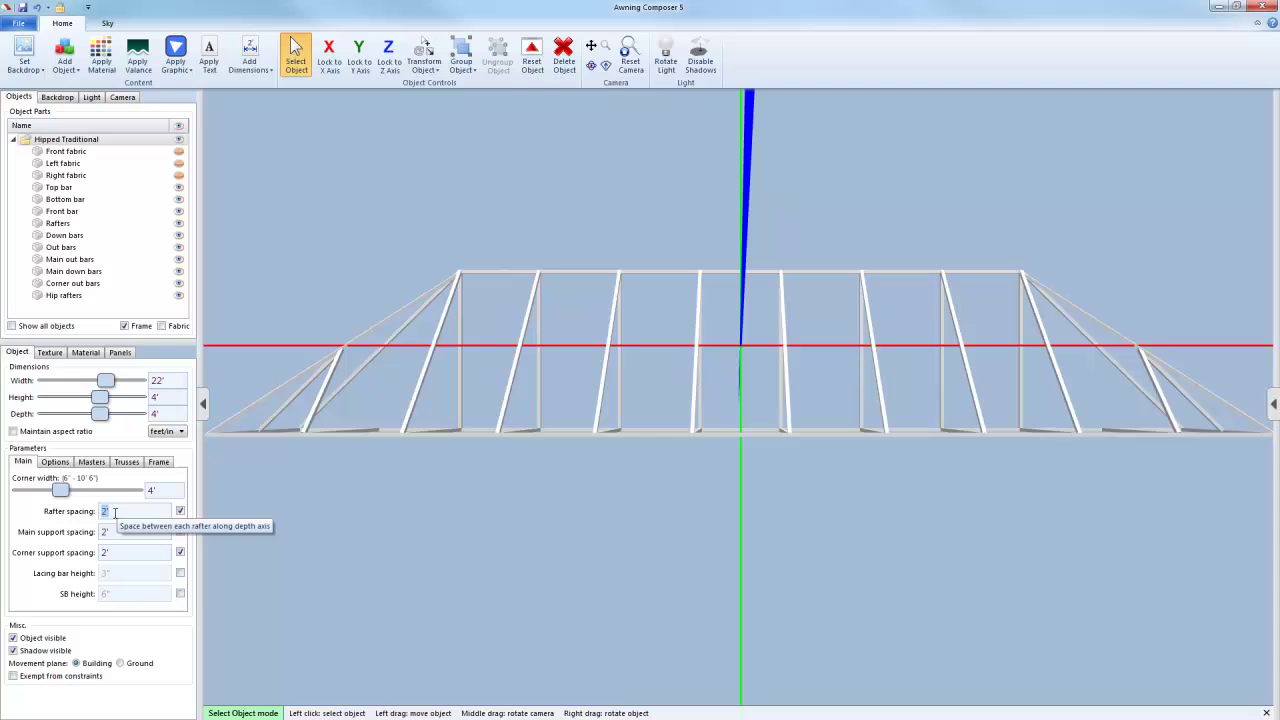
- Set rafter spacing and main support spacing to 3'
{"action": "type", "text": "3"}
{"action": "key", "text": "Tab"}
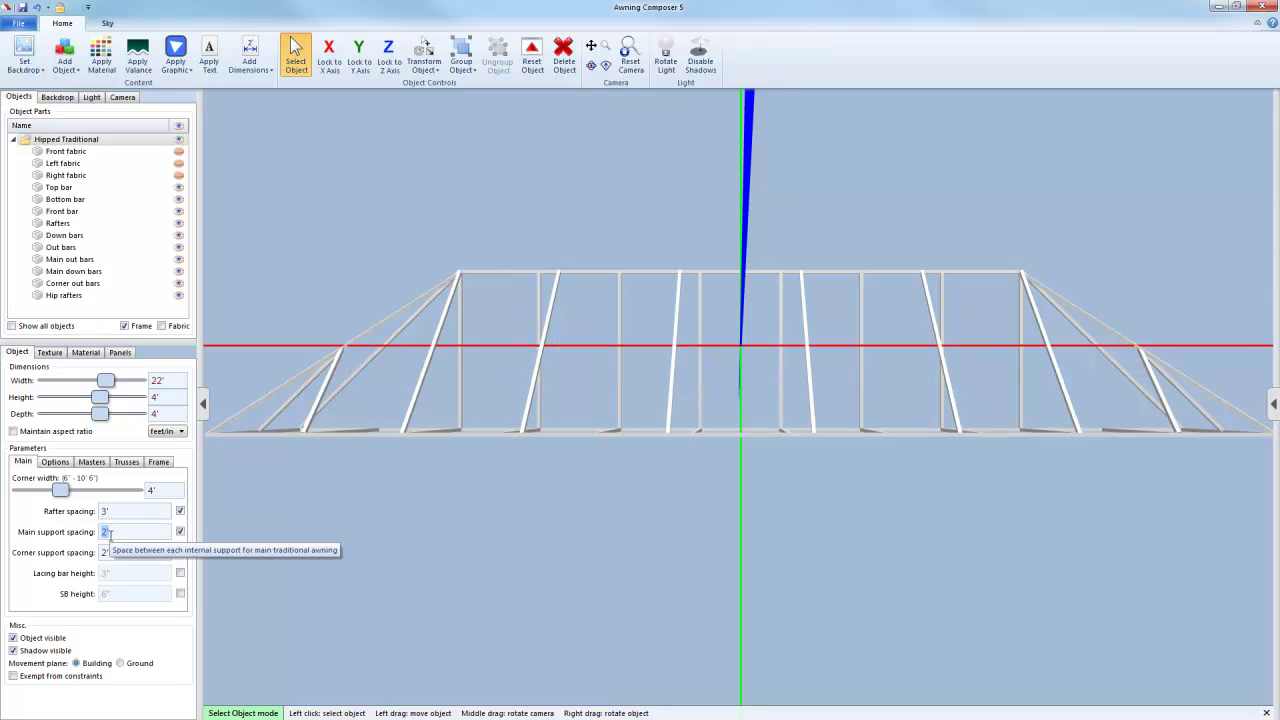
{"action": "type", "text": "3"}
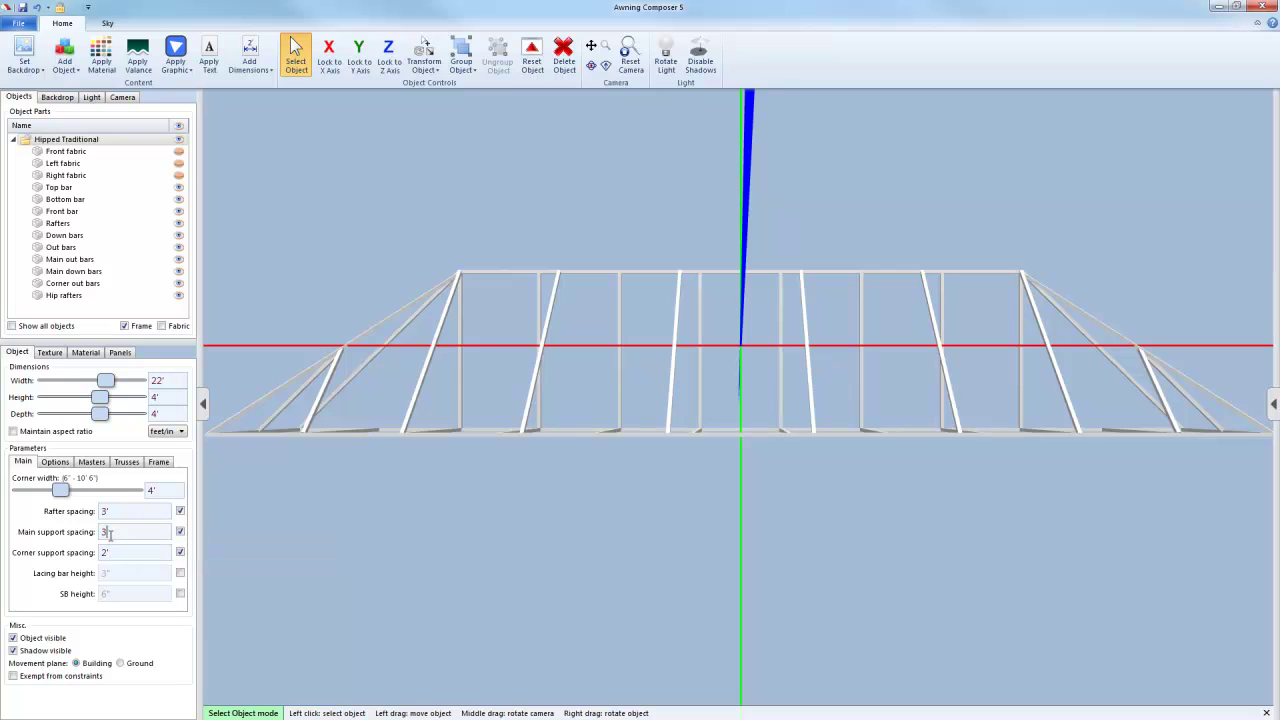
{"action": "key", "text": "Tab"}
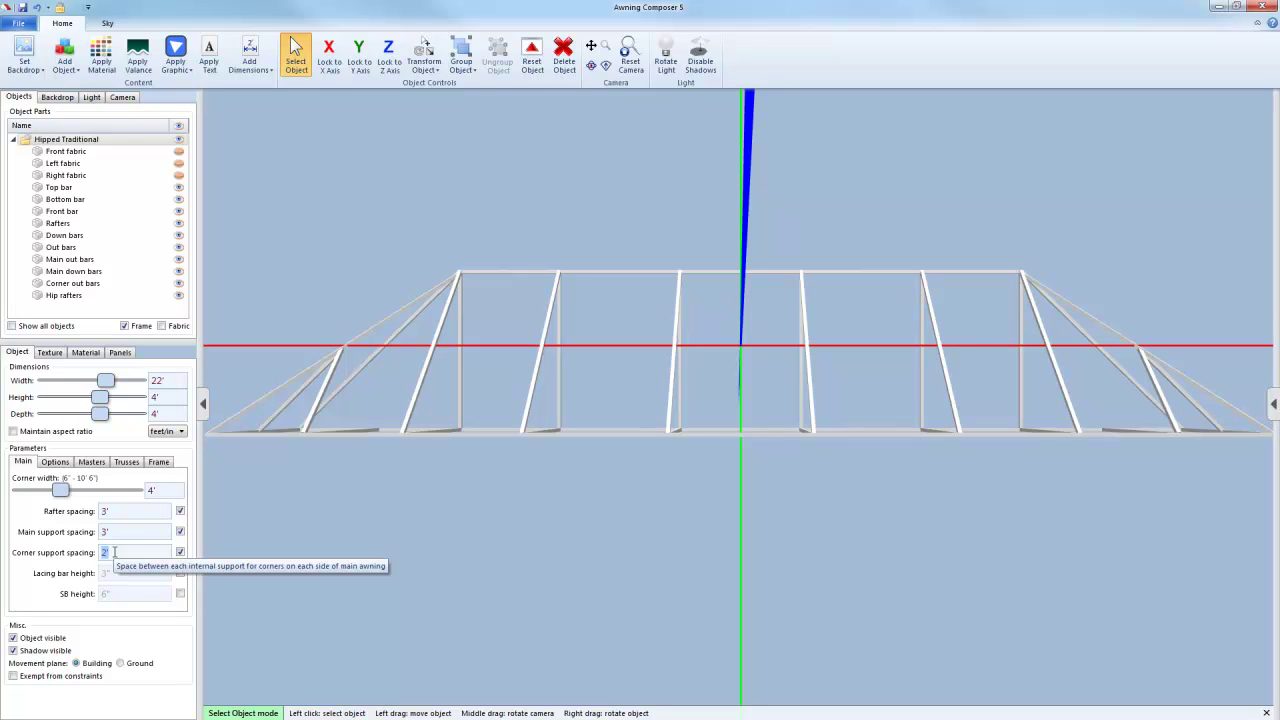
- Set corner support spacing to 3', correcting an initial 1' entry
{"action": "type", "text": "1"}
{"action": "key", "text": "Tab"}
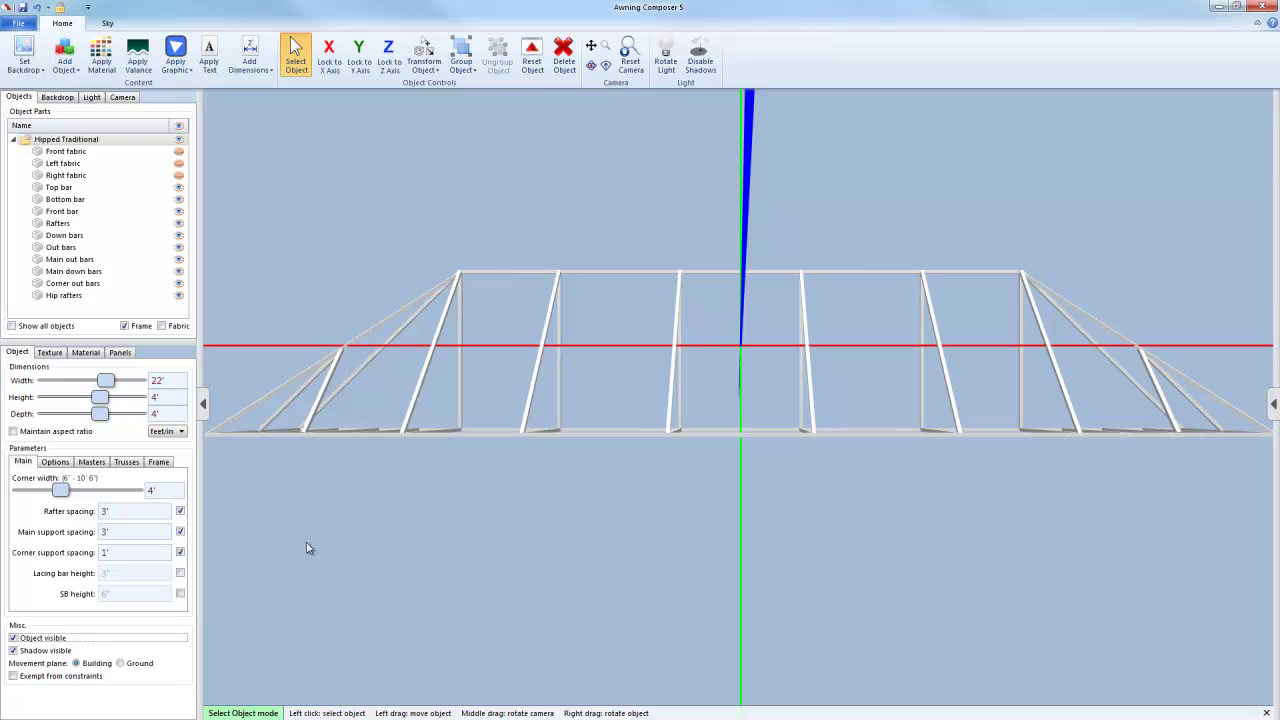
{"action": "mouse_move", "coordinate": [634, 511]}
{"action": "middle_mouse_down"}
{"action": "mouse_move", "coordinate": [628, 531]}
{"action": "mouse_move", "coordinate": [640, 531]}
{"action": "middle_mouse_up"}
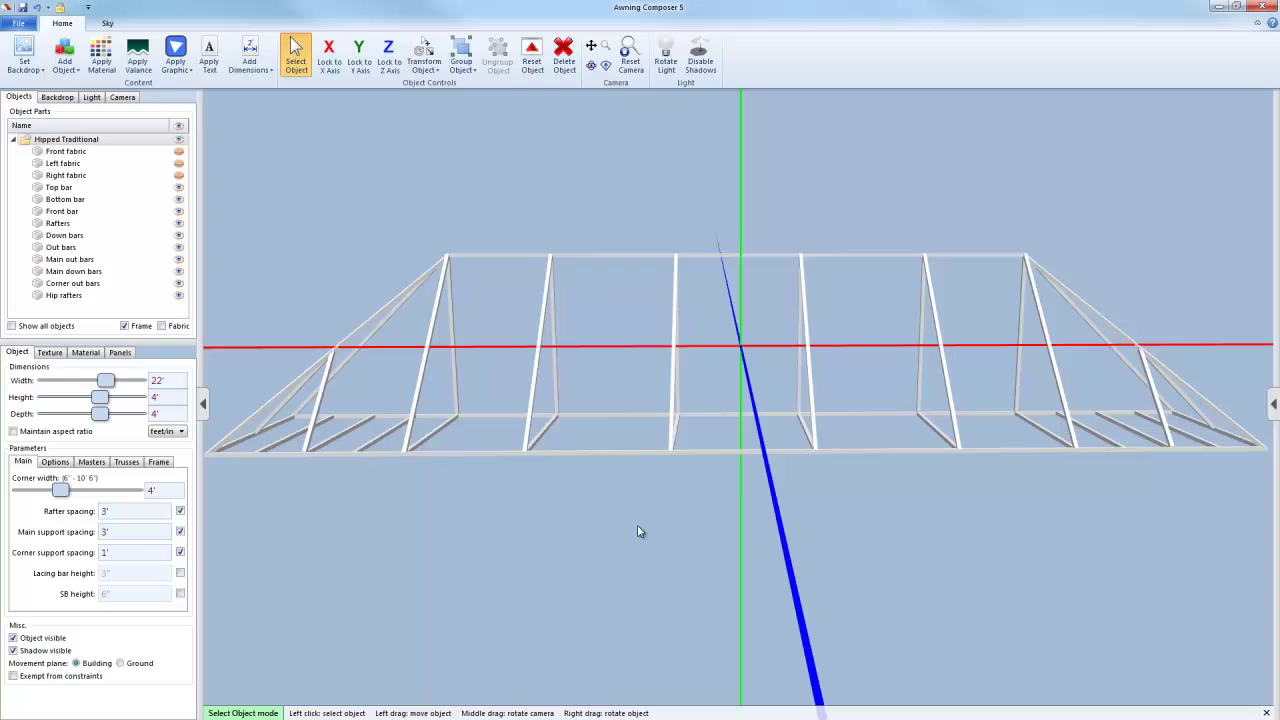
{"action": "left_click", "coordinate": [141, 553]}
{"action": "type", "text": "3"}
{"action": "key", "text": "Tab"}
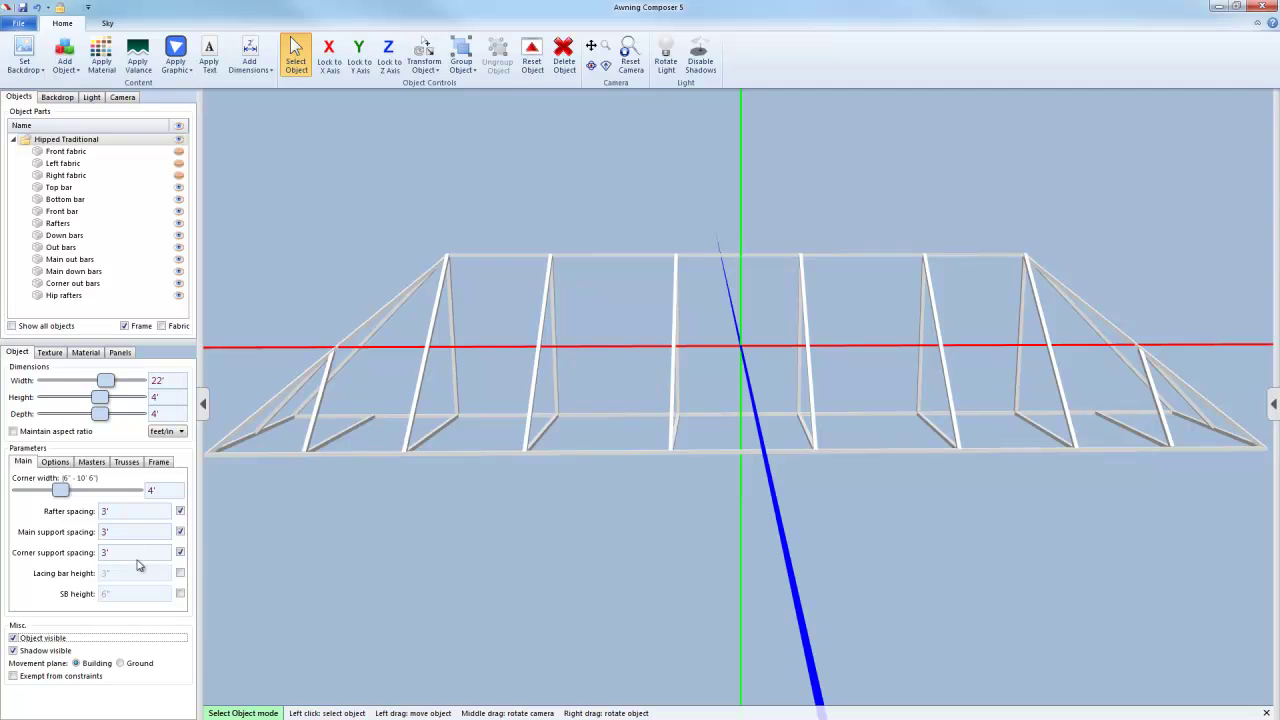
- Add a sign band to the frame with a 12" SB height
{"action": "left_click", "coordinate": [180, 594]}
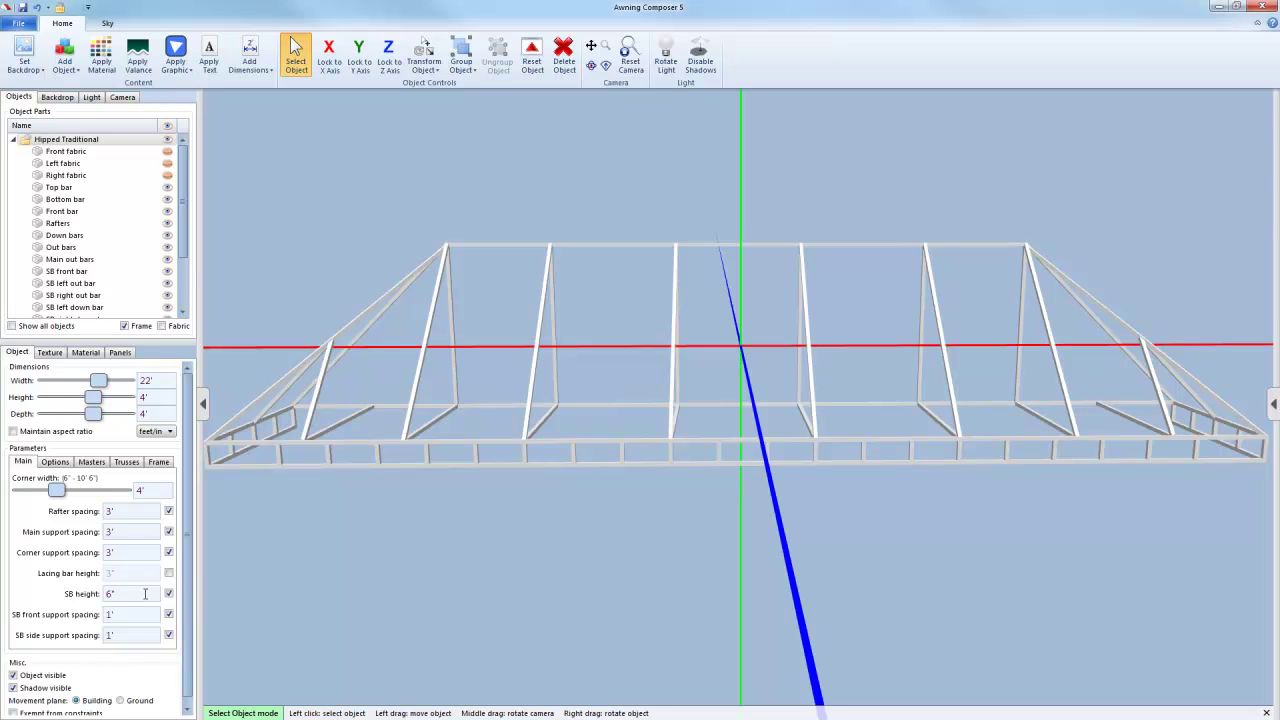
{"action": "left_click", "coordinate": [145, 594]}
{"action": "type", "text": "12"}
{"action": "key", "text": "Tab"}
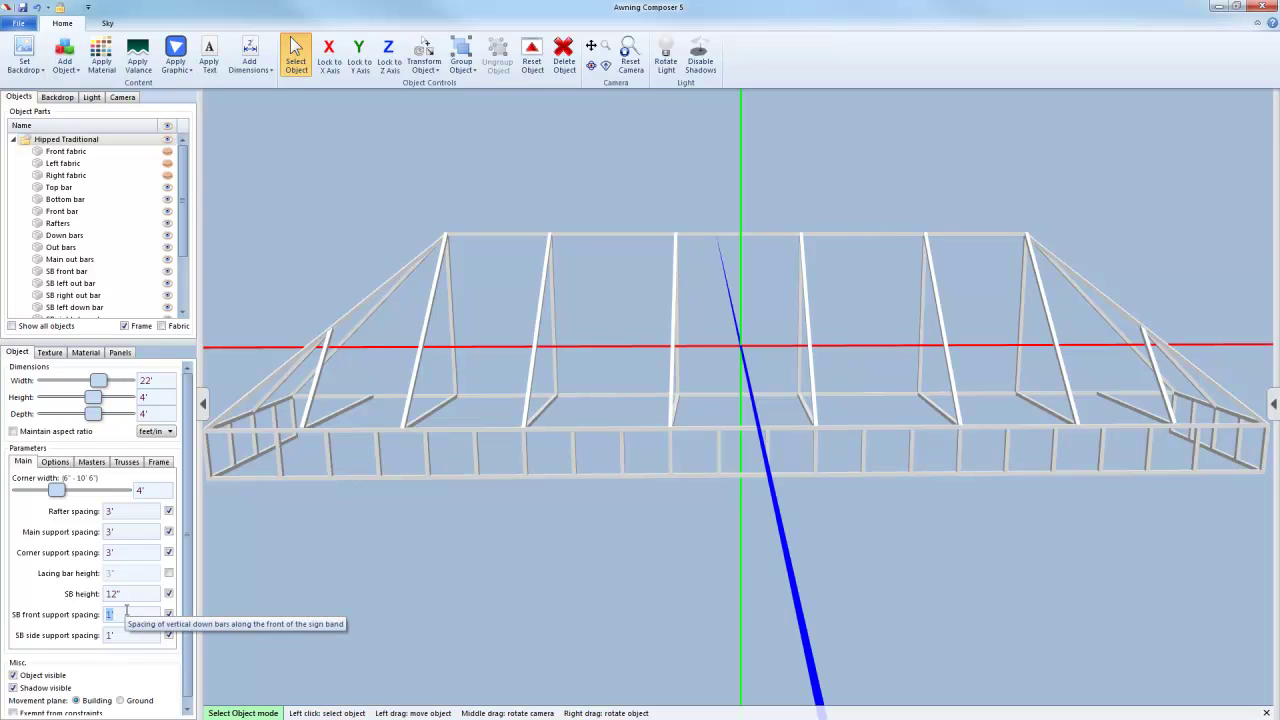
- Set SB front support spacing to 1', after trying 2' and 3'
{"action": "type", "text": "2"}
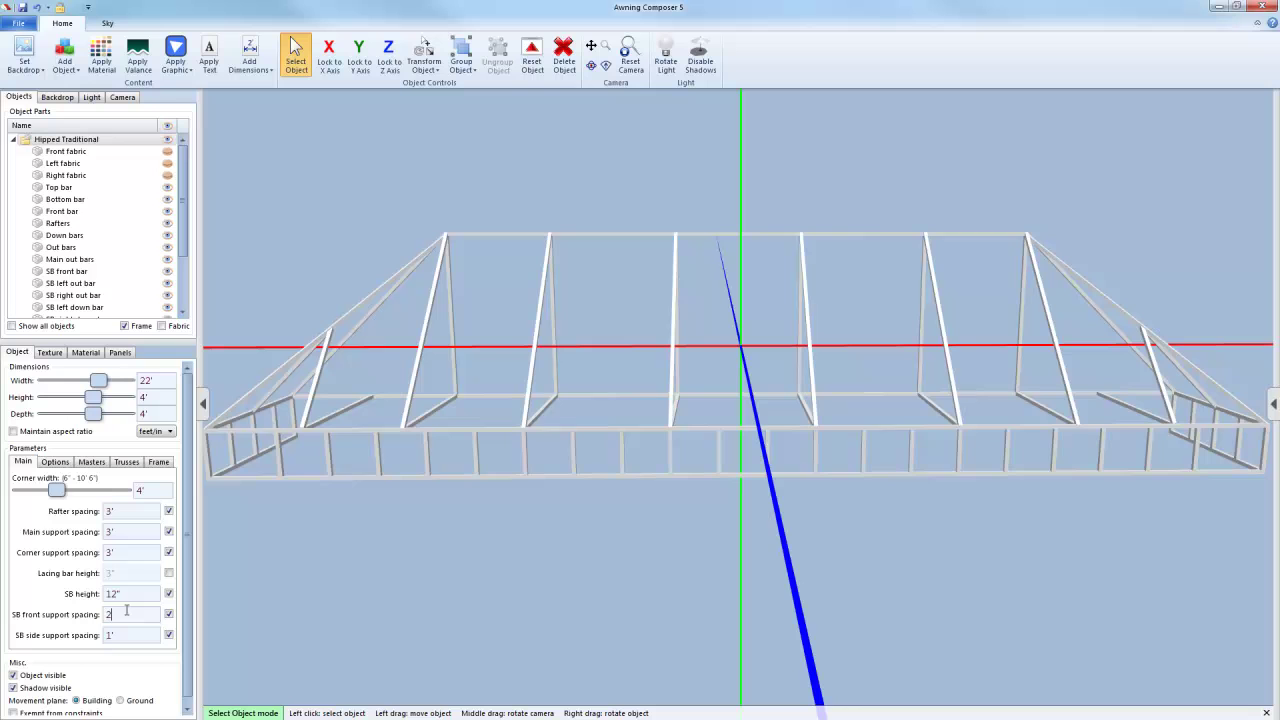
{"action": "key", "text": "Tab"}
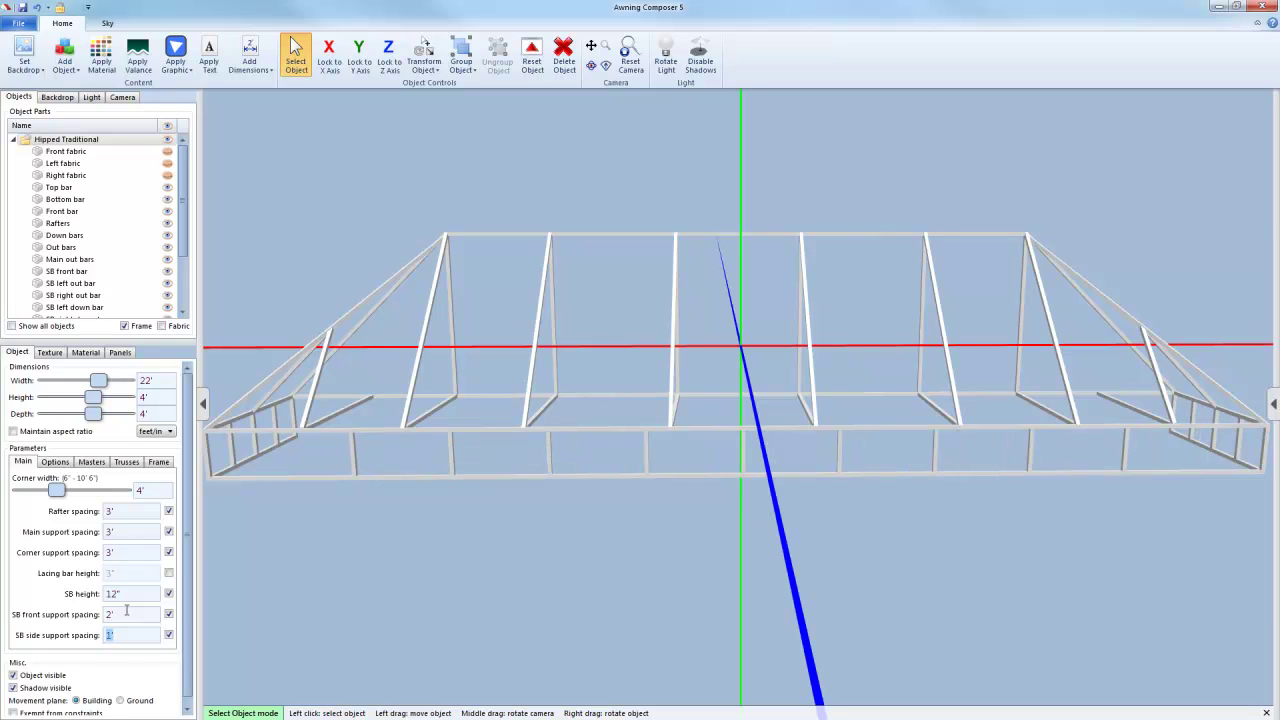
{"action": "key", "text": "shift+Tab"}
{"action": "type", "text": "3"}
{"action": "key", "text": "Tab"}
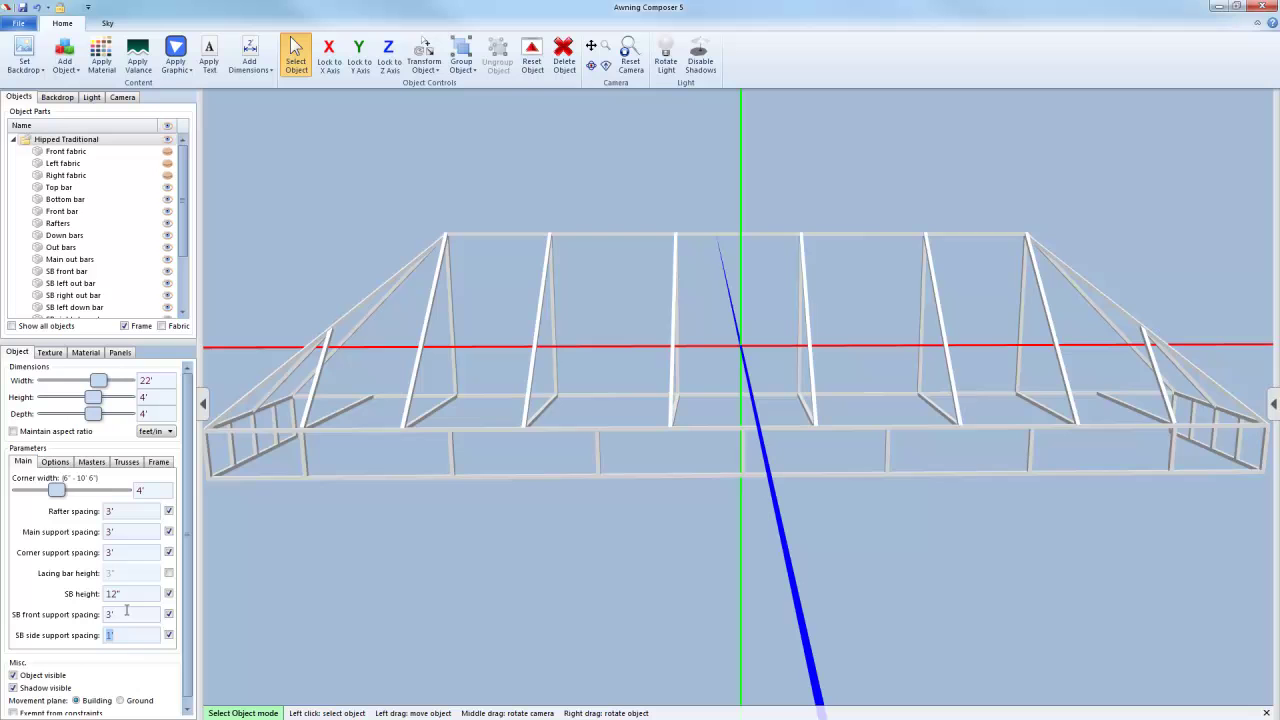
{"action": "key", "text": "shift+Tab"}
{"action": "type", "text": "1"}
{"action": "key", "text": "Tab"}
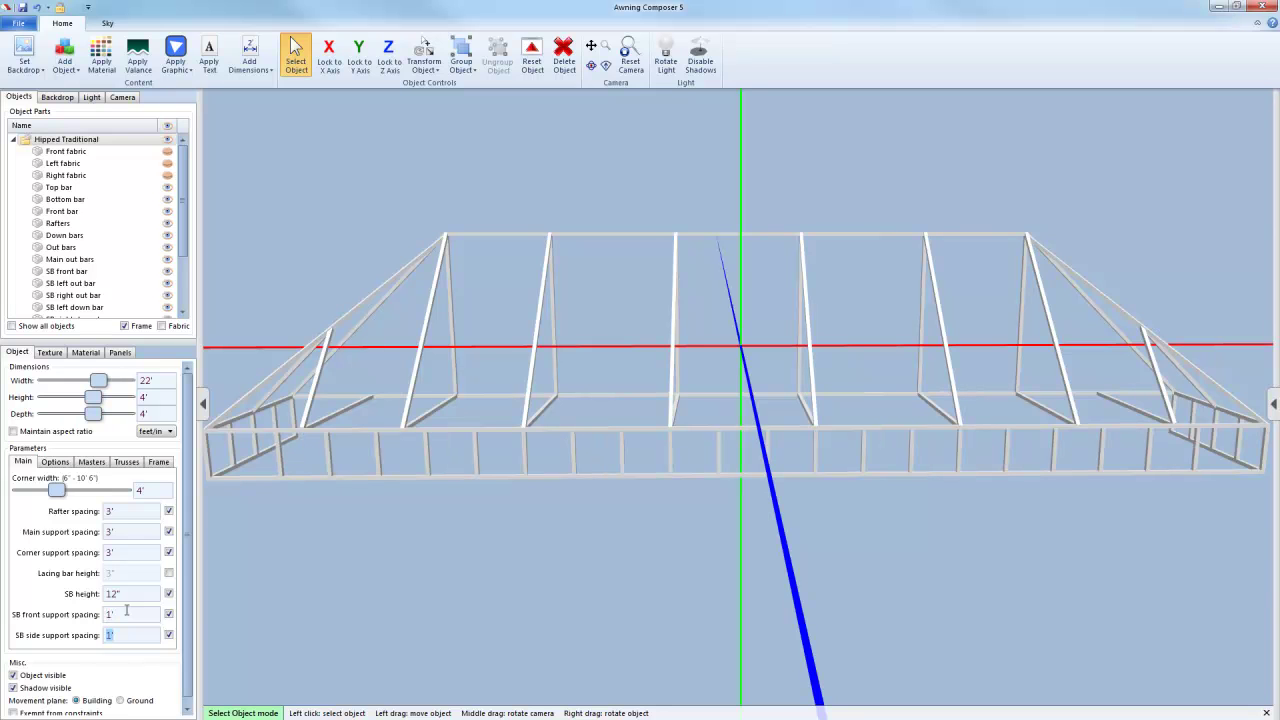
- Set SB side support spacing to 2'
{"action": "type", "text": "1"}
{"action": "key", "text": "BackSpace"}
{"action": "type", "text": "2"}
{"action": "key", "text": "Tab"}
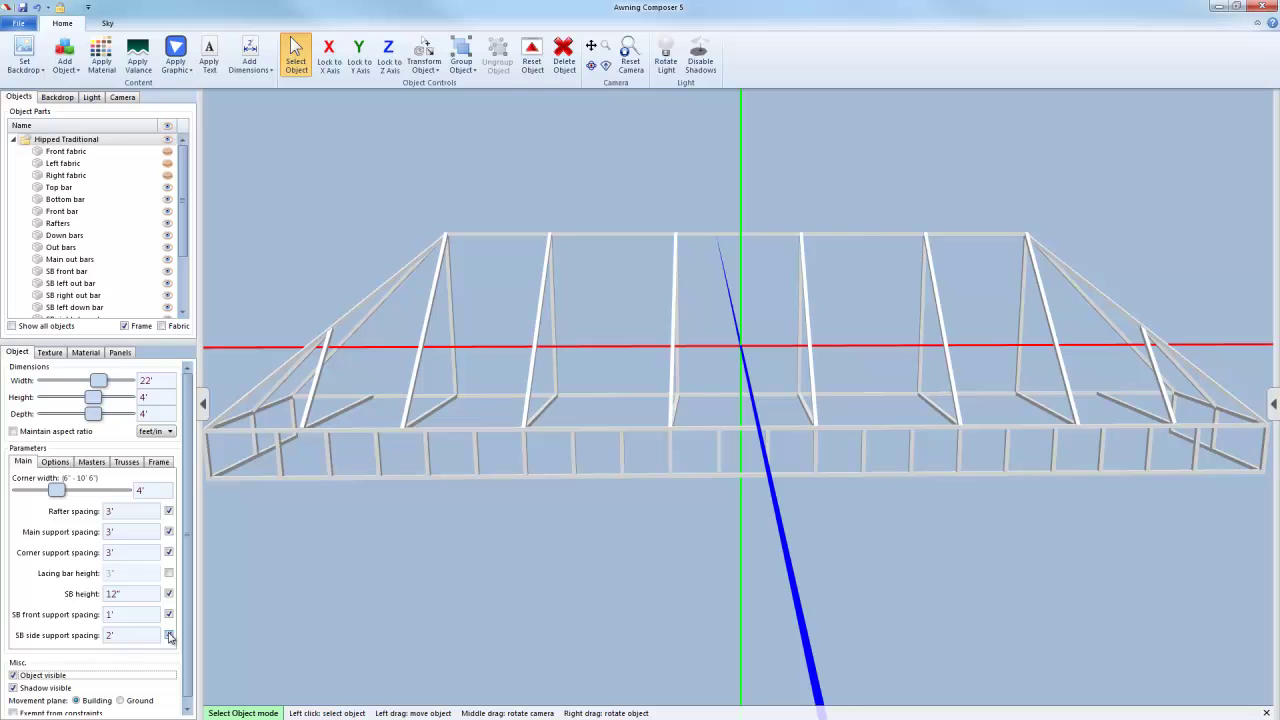
{"action": "left_click", "coordinate": [169, 573]}
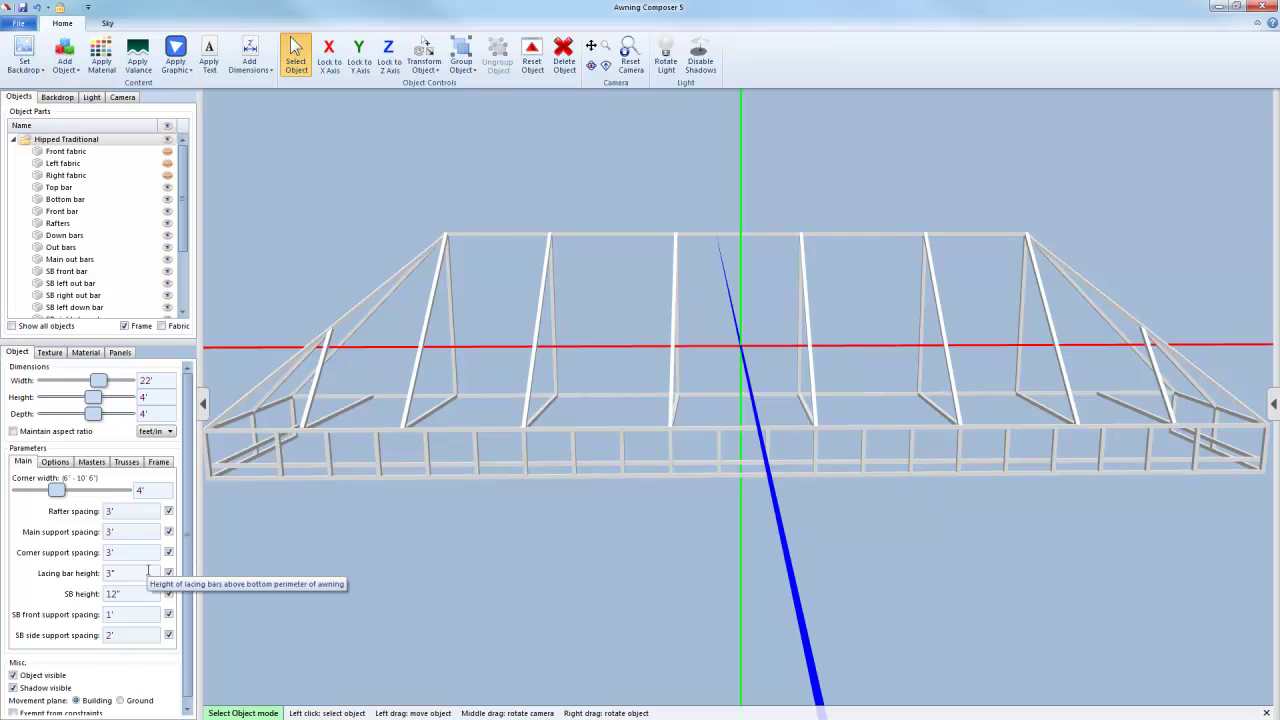
{"action": "left_click", "coordinate": [148, 572]}
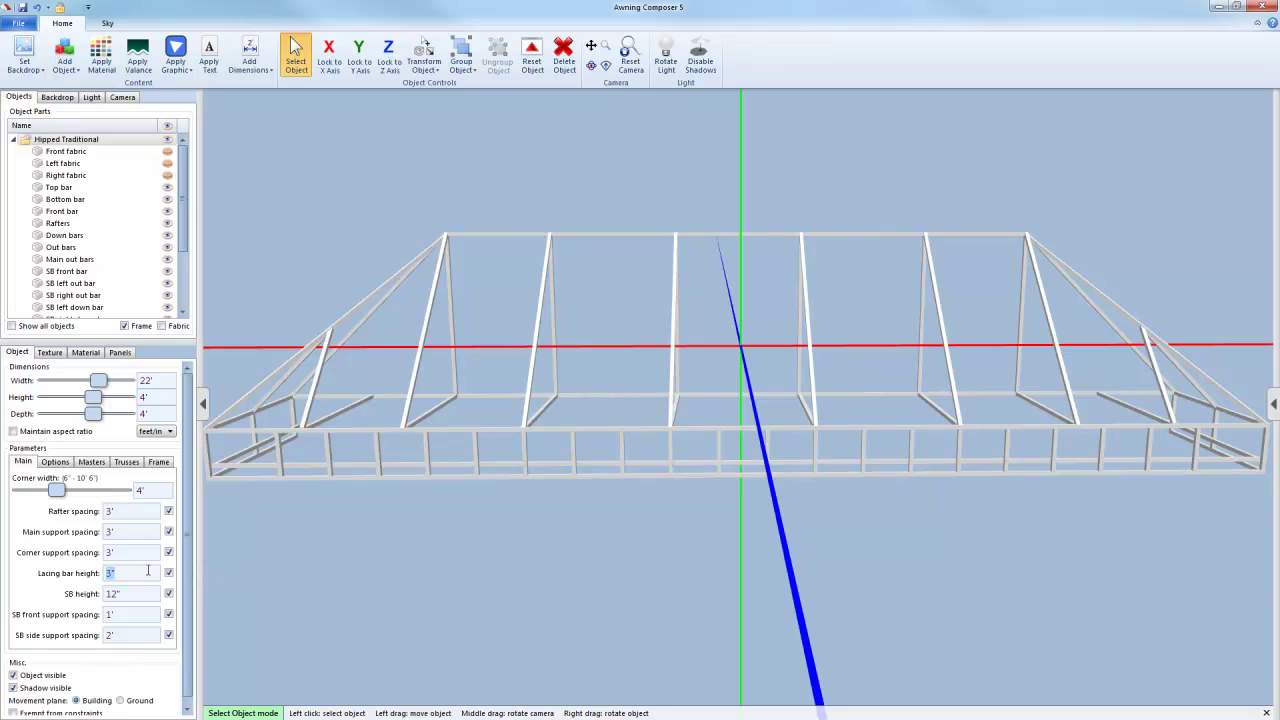
{"action": "type", "text": "4"}
{"action": "key", "text": "Tab"}
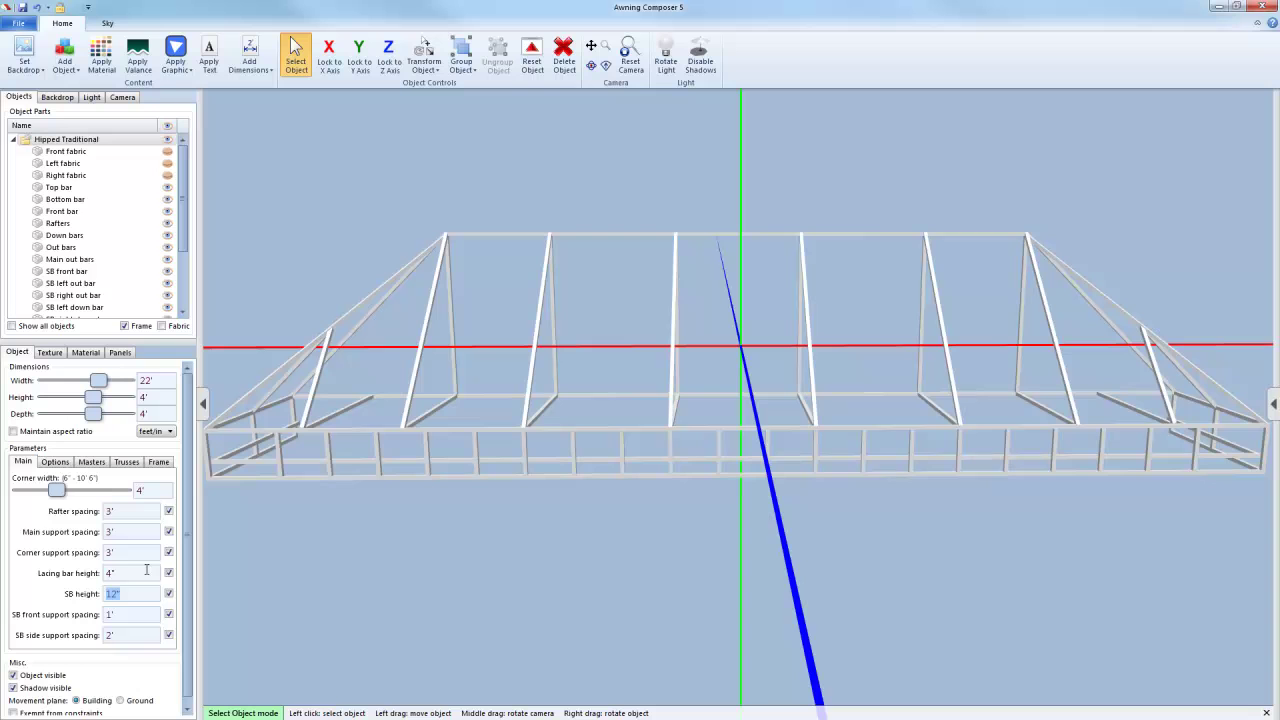
{"action": "key", "text": "shift+Tab"}
{"action": "type", "text": "2"}
{"action": "key", "text": "Tab"}
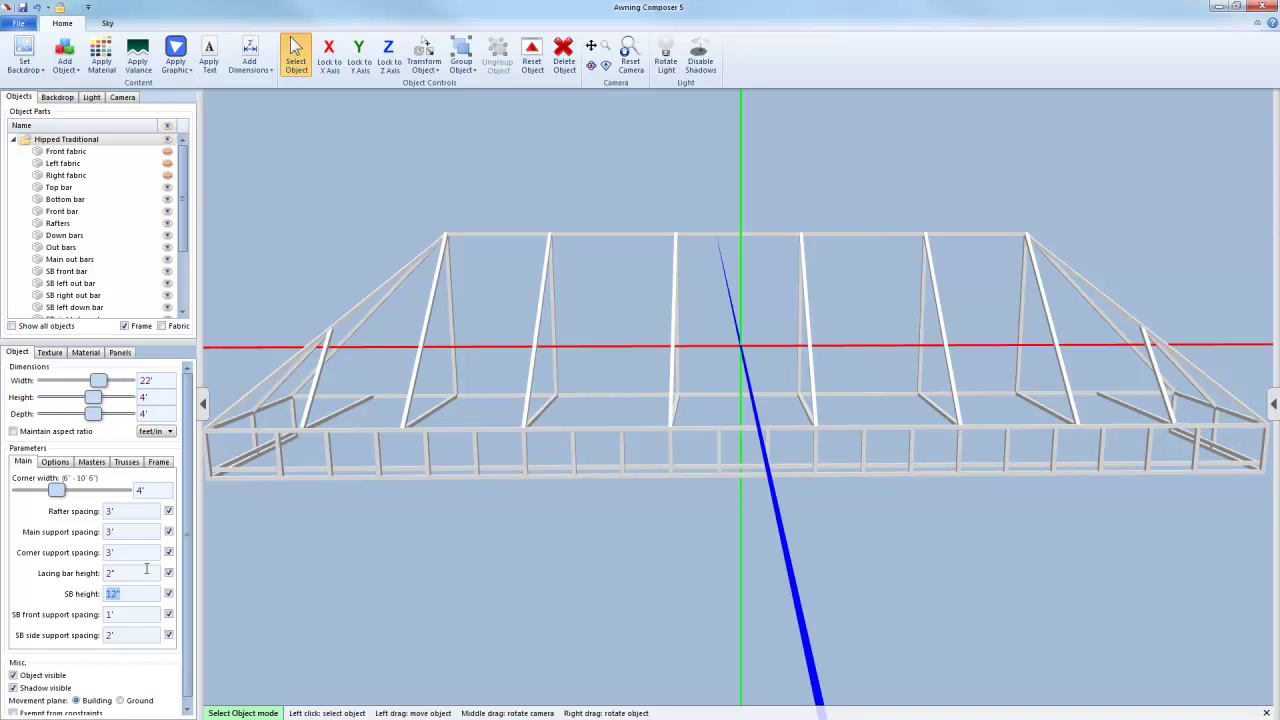
{"action": "key", "text": "shift+Tab"}
{"action": "type", "text": "3"}
{"action": "key", "text": "Tab"}
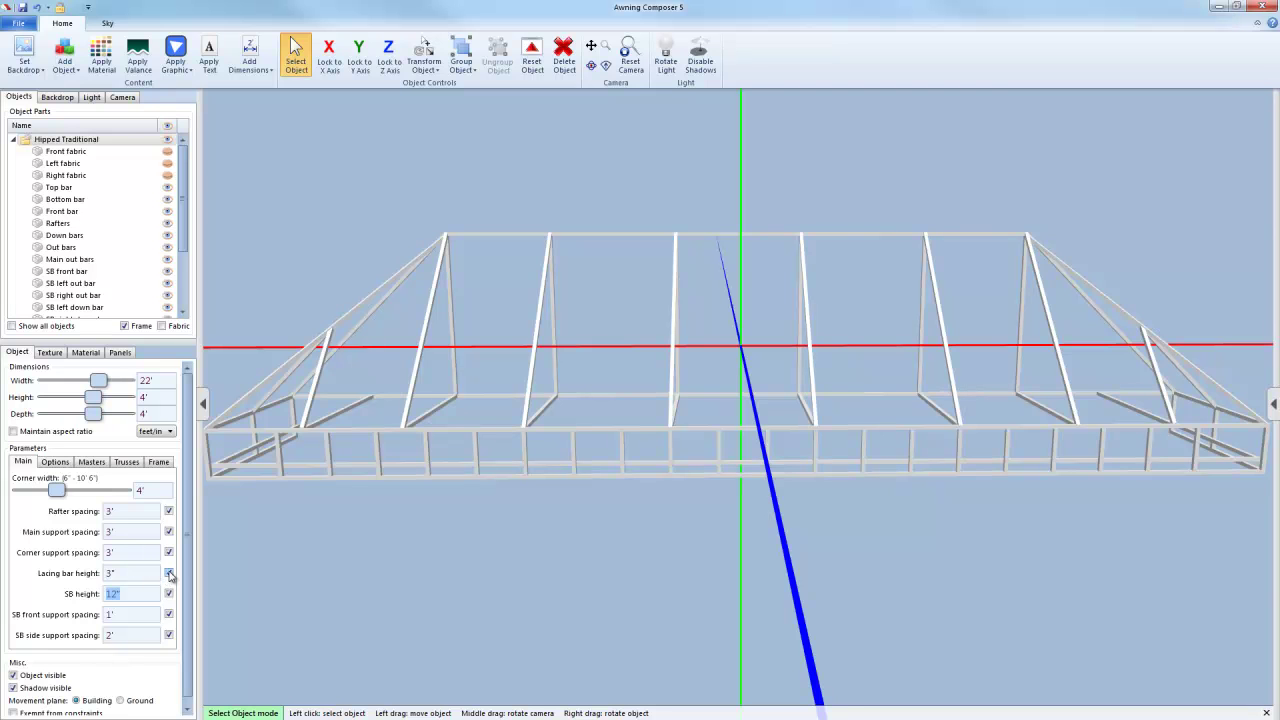
{"action": "left_click", "coordinate": [169, 574]}
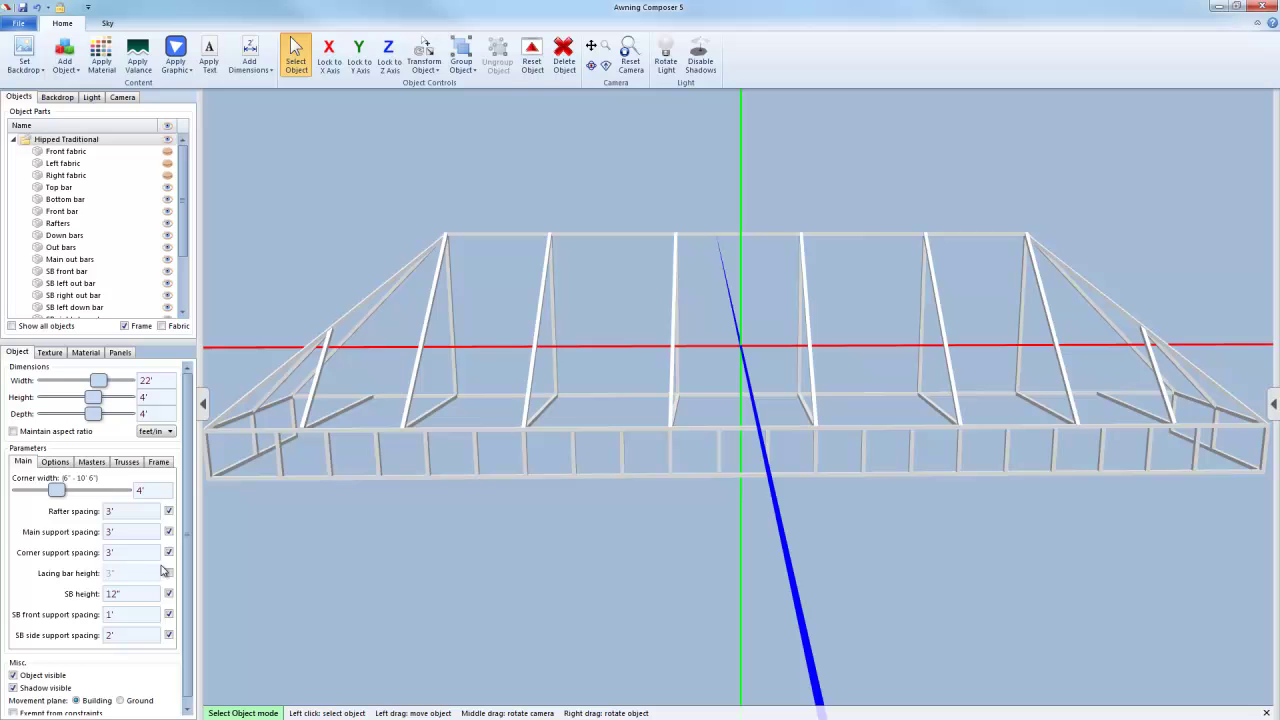
- Turn on Multi-colored parts in the Options tab and view the frame from above
{"action": "left_click", "coordinate": [54, 463]}
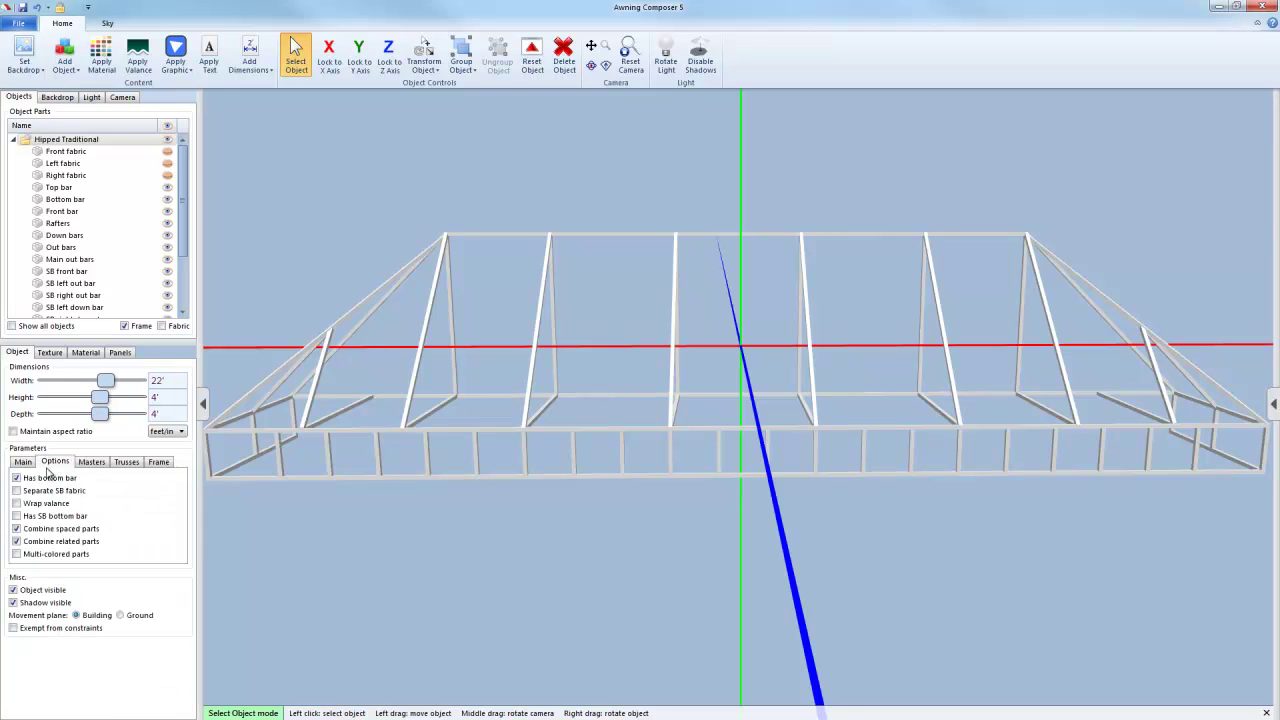
{"action": "left_click", "coordinate": [17, 554]}
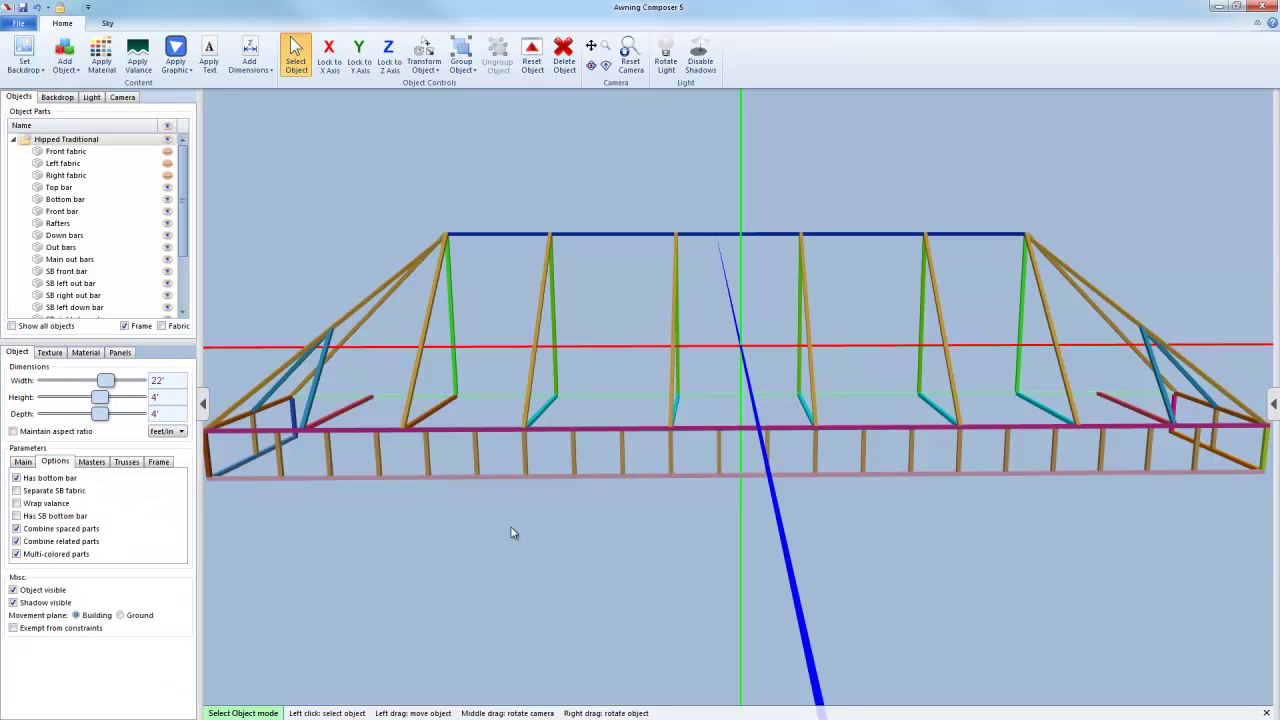
{"action": "scroll", "coordinate": [511, 533], "scroll_direction": "down", "scroll_amount": 1}
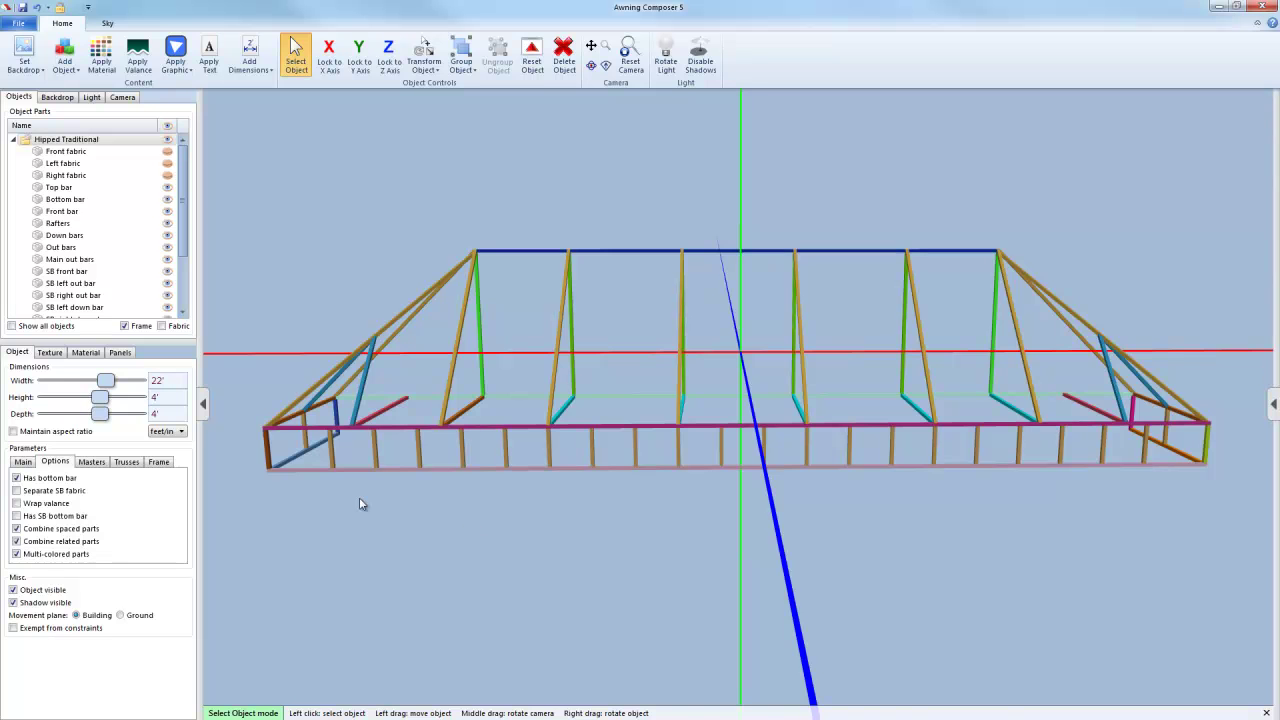
{"action": "middle_click_drag", "start_coordinate": [449, 531], "coordinate": [540, 518]}
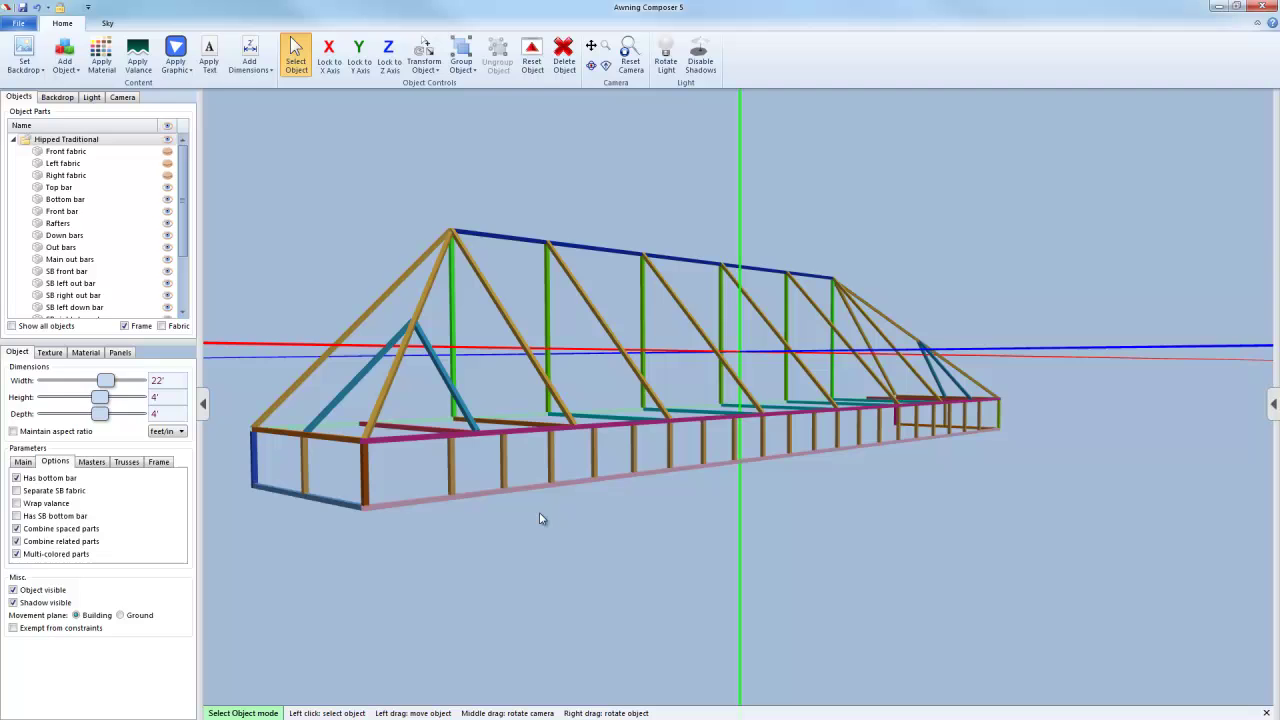
{"action": "left_click_drag", "start_coordinate": [520, 523], "coordinate": [740, 486]}
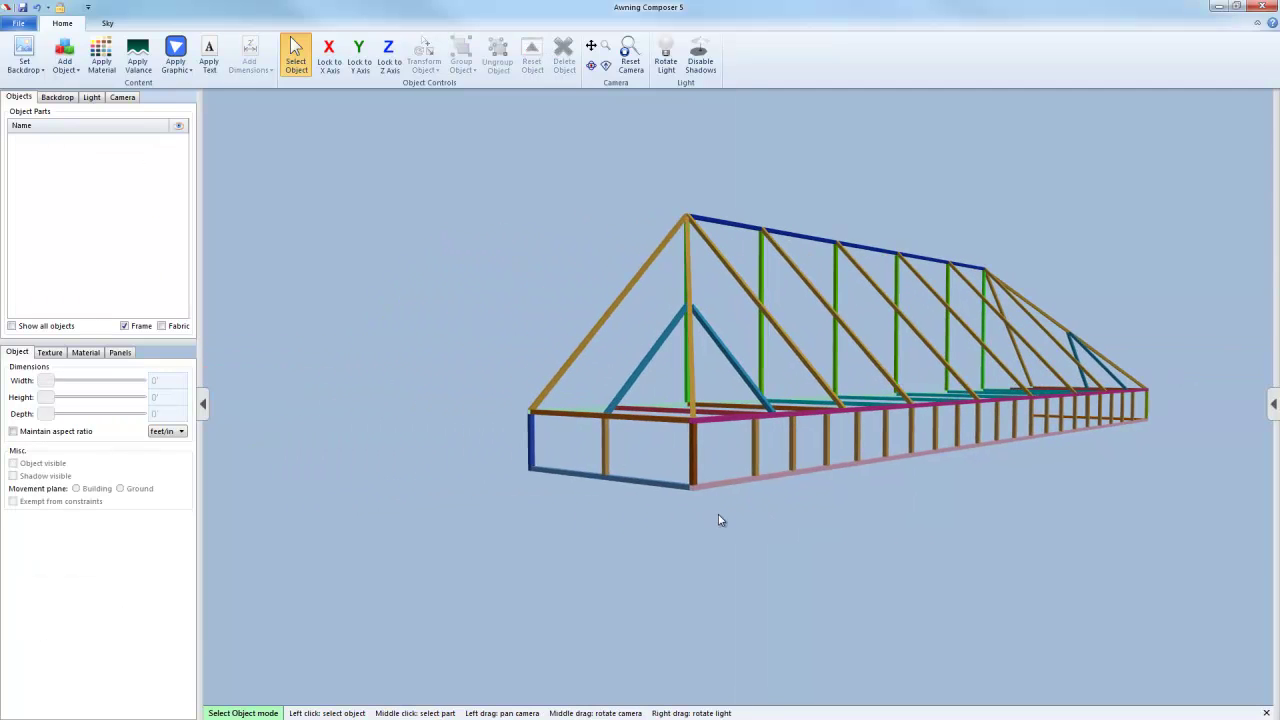
{"action": "scroll", "coordinate": [720, 515], "scroll_direction": "up", "scroll_amount": 5}
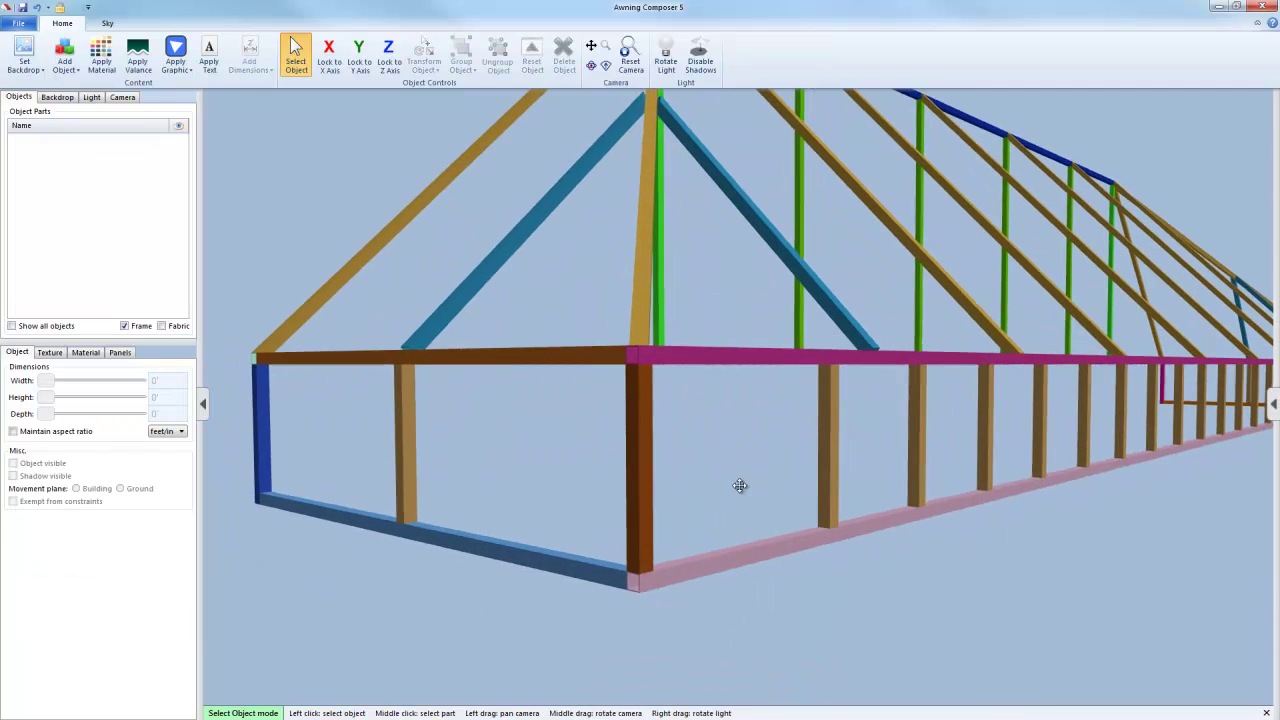
{"action": "middle_click_drag", "start_coordinate": [740, 486], "coordinate": [752, 457]}
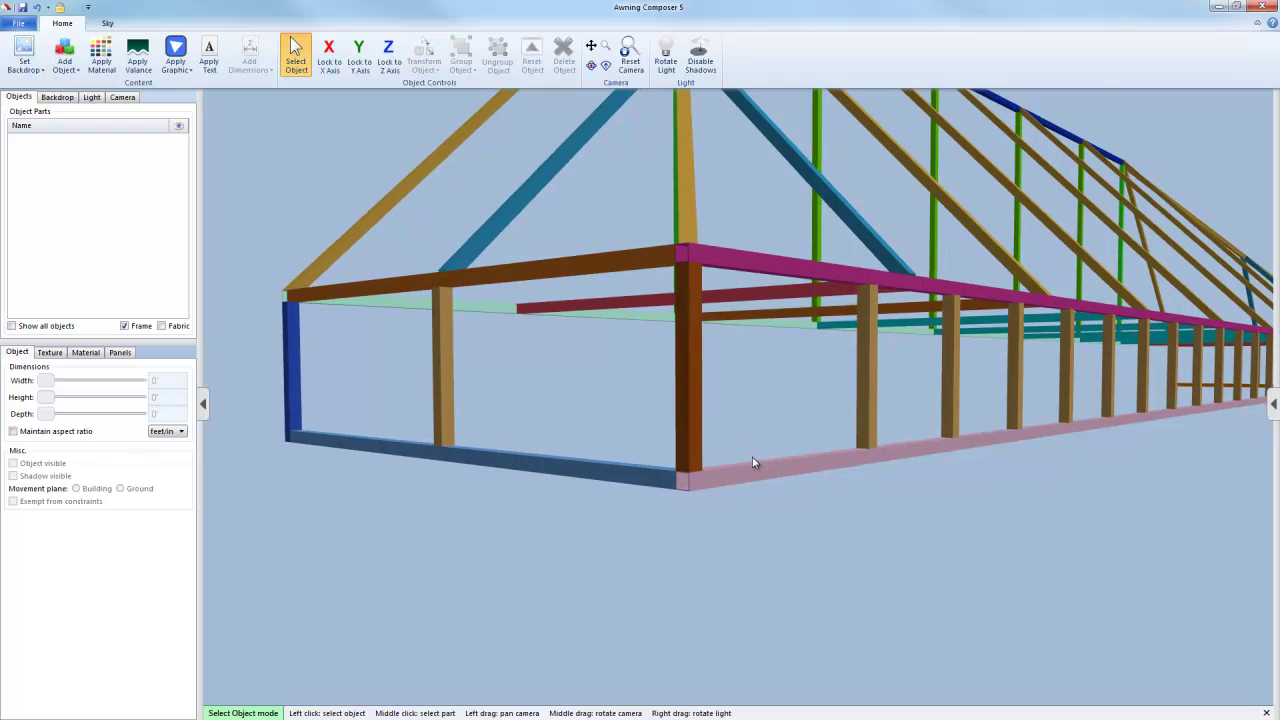
- Reselect the awning and bring up the Bottom master bar choices on the Masters tab
{"action": "left_click", "coordinate": [690, 453]}
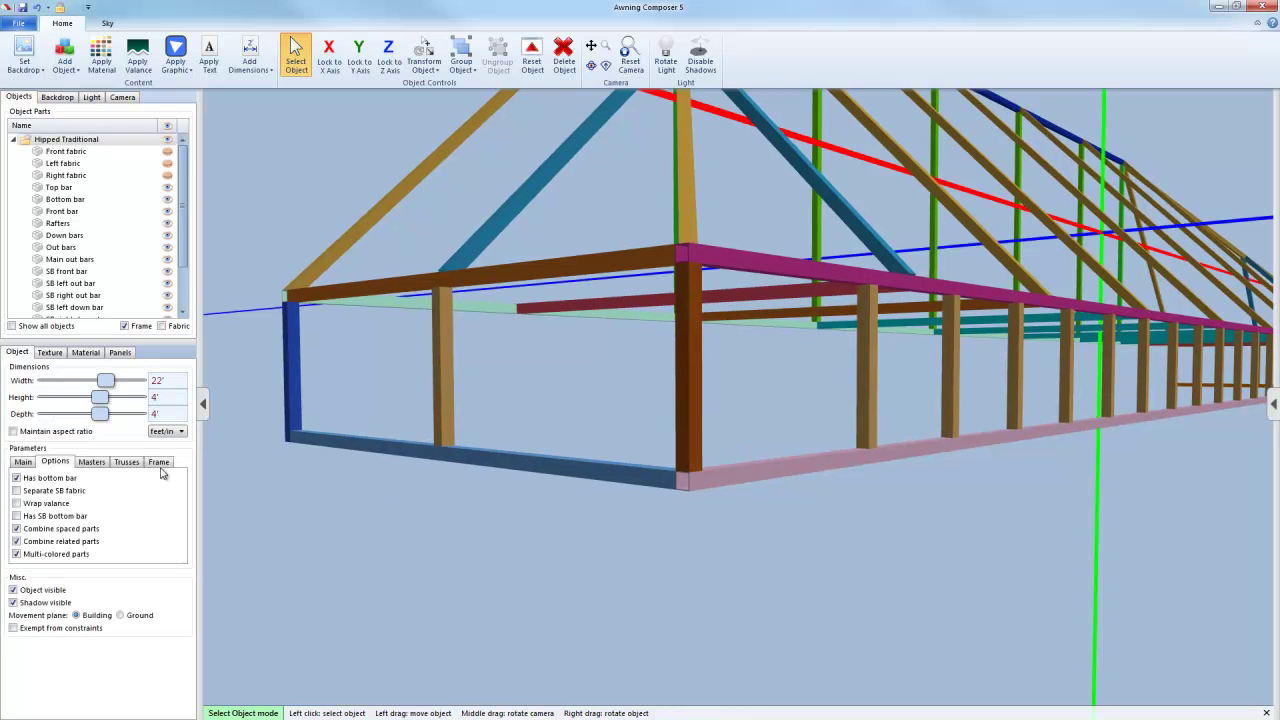
{"action": "left_click", "coordinate": [90, 463]}
{"action": "left_click", "coordinate": [88, 482]}
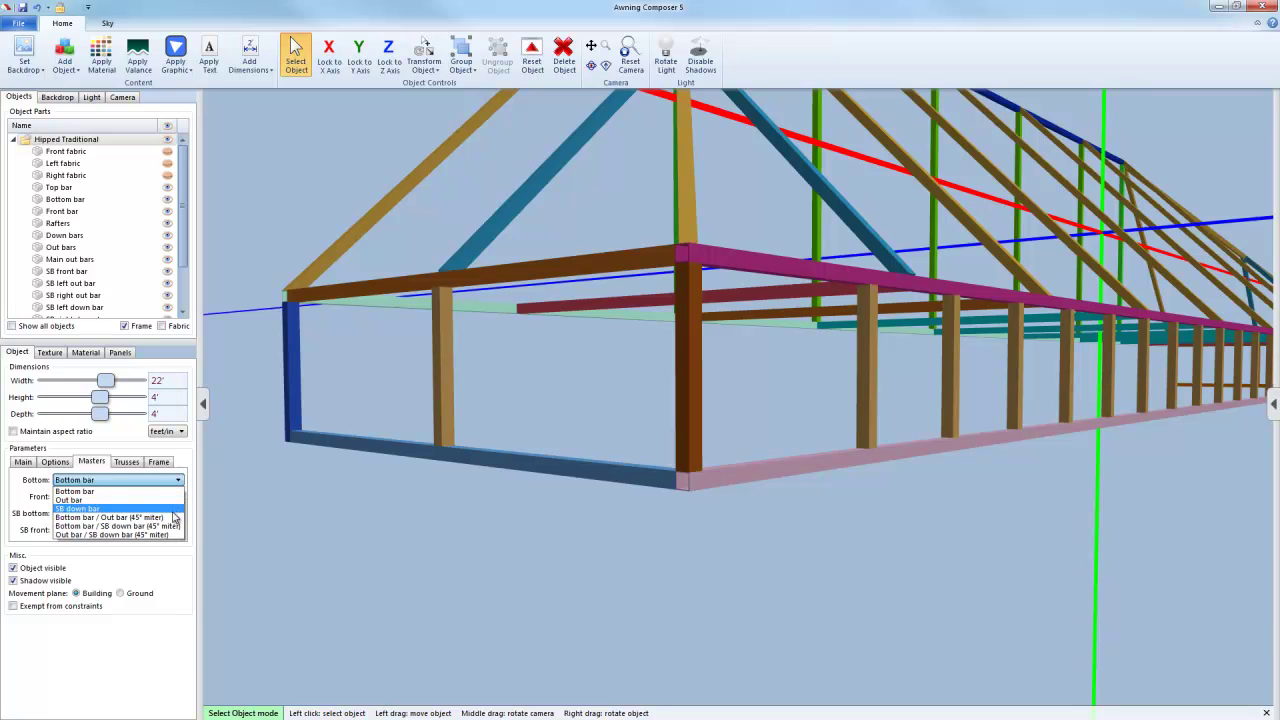
- Keep the bottom master as Bottom bar and try SB front master options, ending on a 45° miter
{"action": "left_click", "coordinate": [170, 556]}
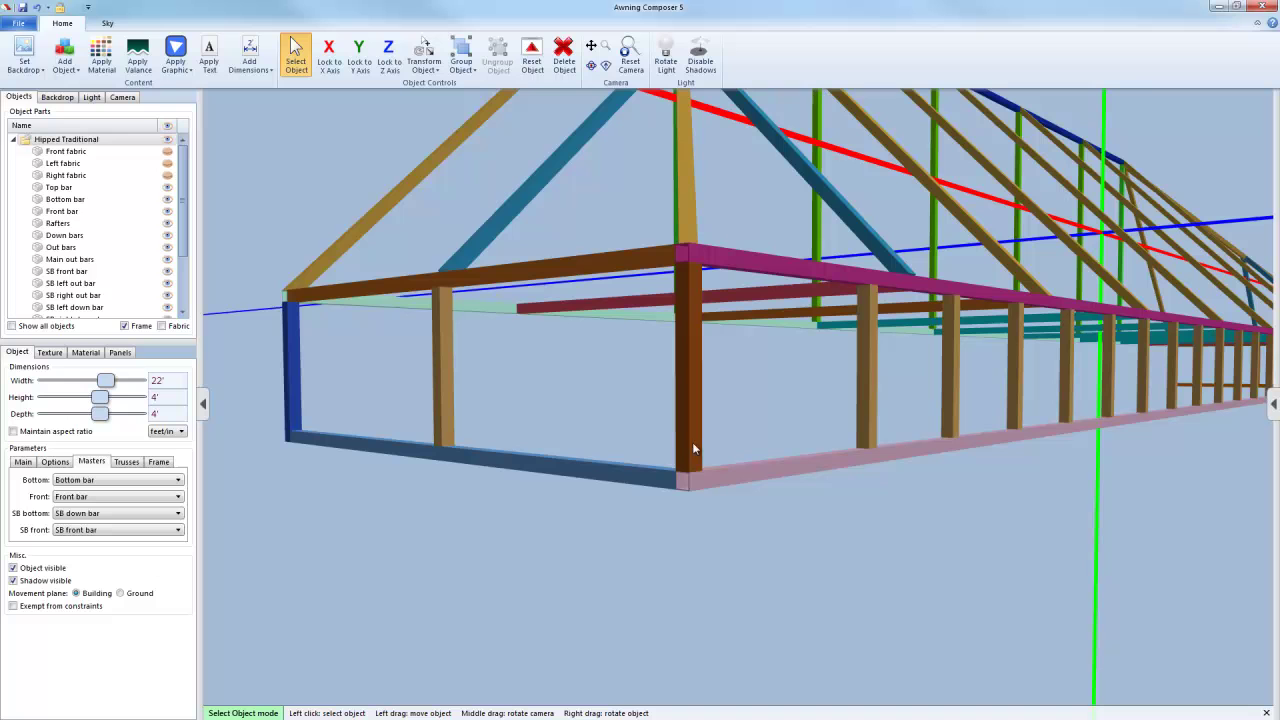
{"action": "left_click", "coordinate": [137, 530]}
{"action": "left_click", "coordinate": [110, 552]}
{"action": "left_click", "coordinate": [108, 534]}
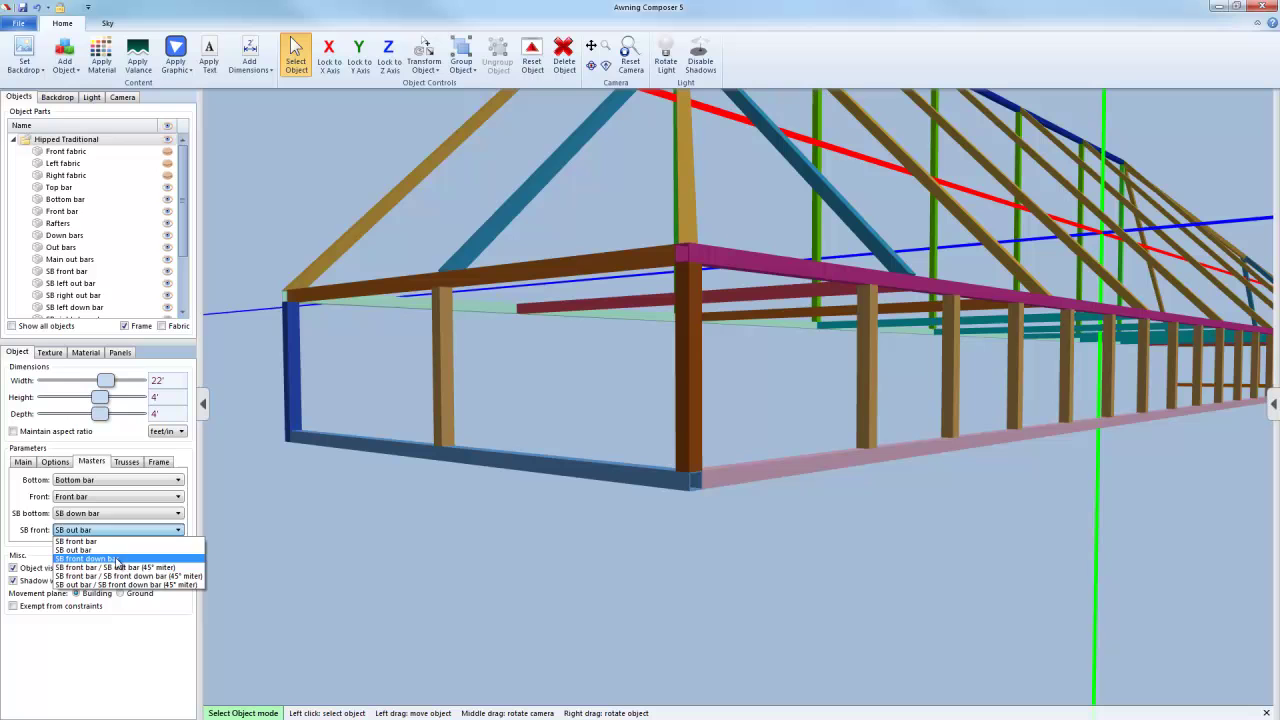
{"action": "left_click", "coordinate": [116, 563]}
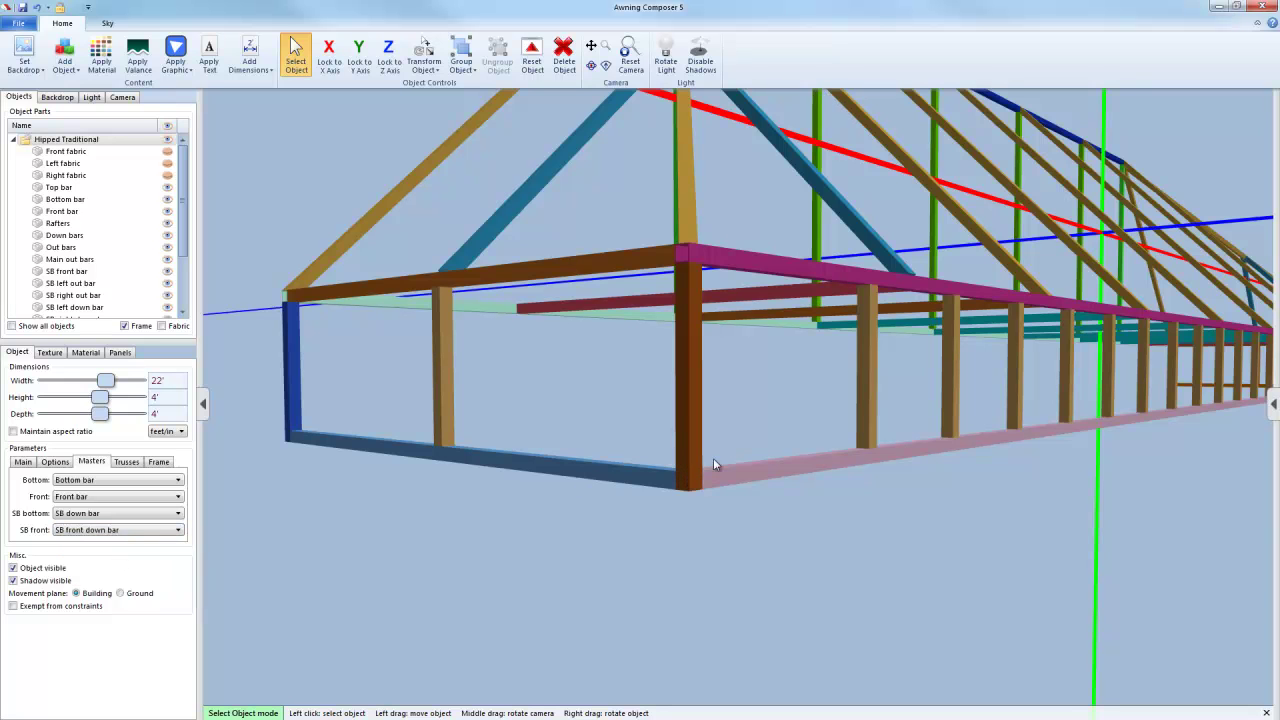
{"action": "left_click", "coordinate": [122, 531]}
{"action": "left_click", "coordinate": [124, 567]}
- Hide and reshow the sign band's front corner post to inspect the joint
{"action": "left_click", "coordinate": [693, 443]}
{"action": "key", "text": "h"}
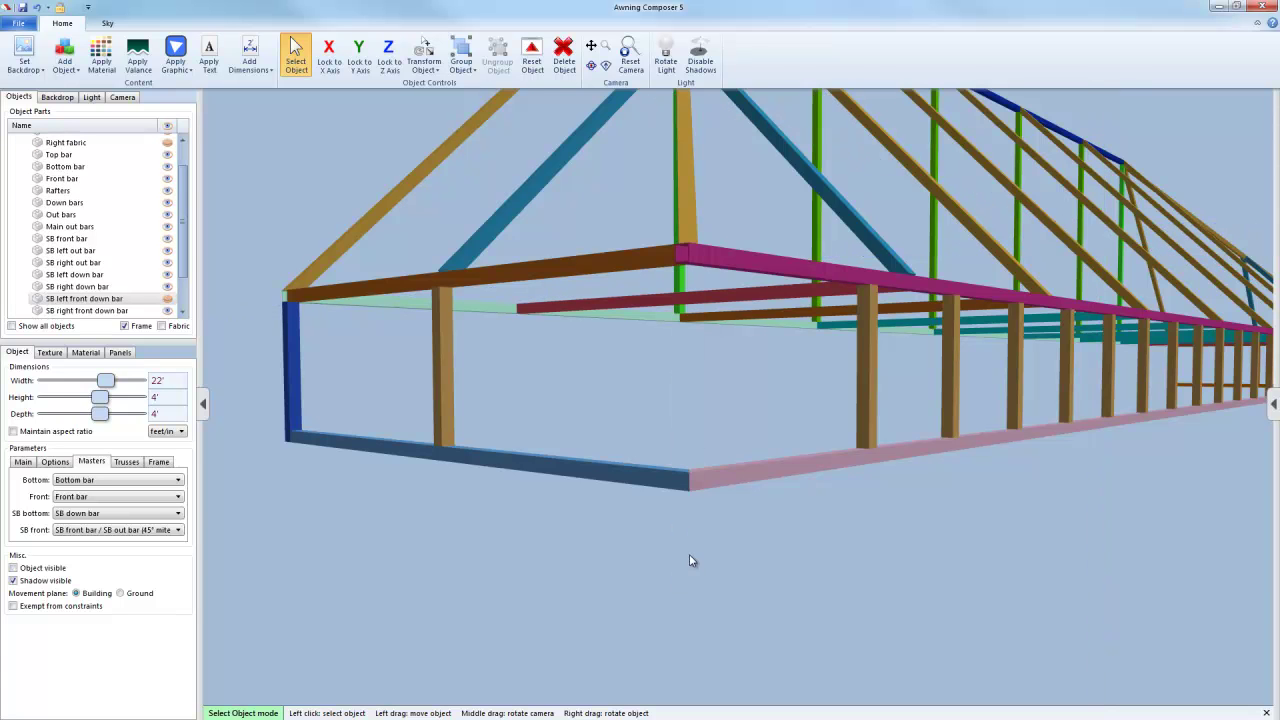
{"action": "scroll", "coordinate": [689, 558], "scroll_direction": "up", "scroll_amount": 5}
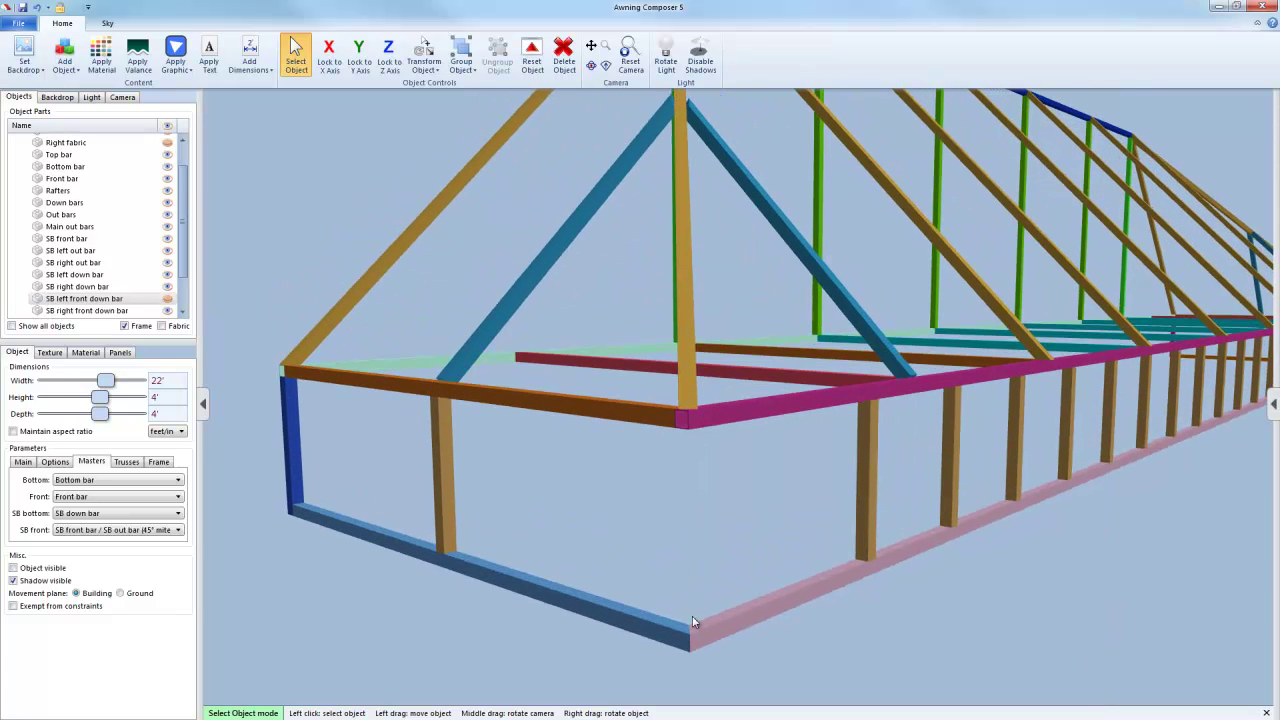
{"action": "key", "text": "h"}
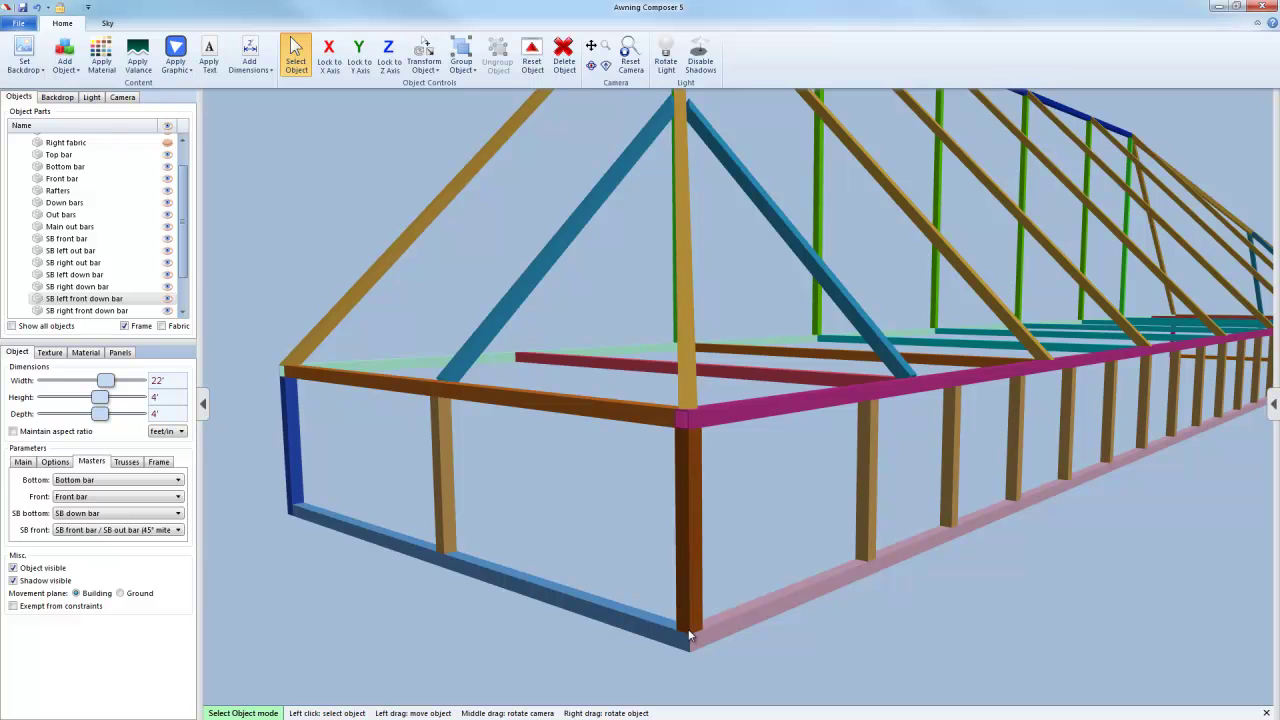
- Set SB front master to SB out bar / SB front down bar, undoing an accidental frame move
{"action": "left_click", "coordinate": [163, 534]}
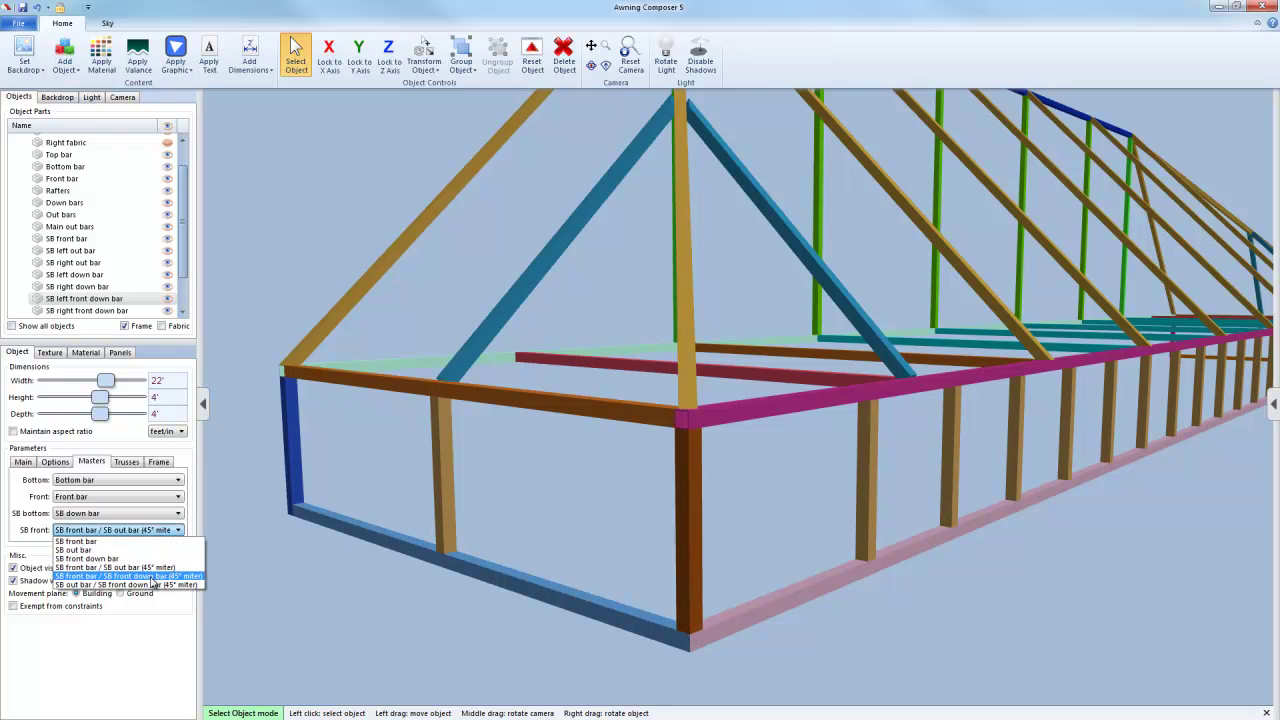
{"action": "left_click", "coordinate": [152, 577]}
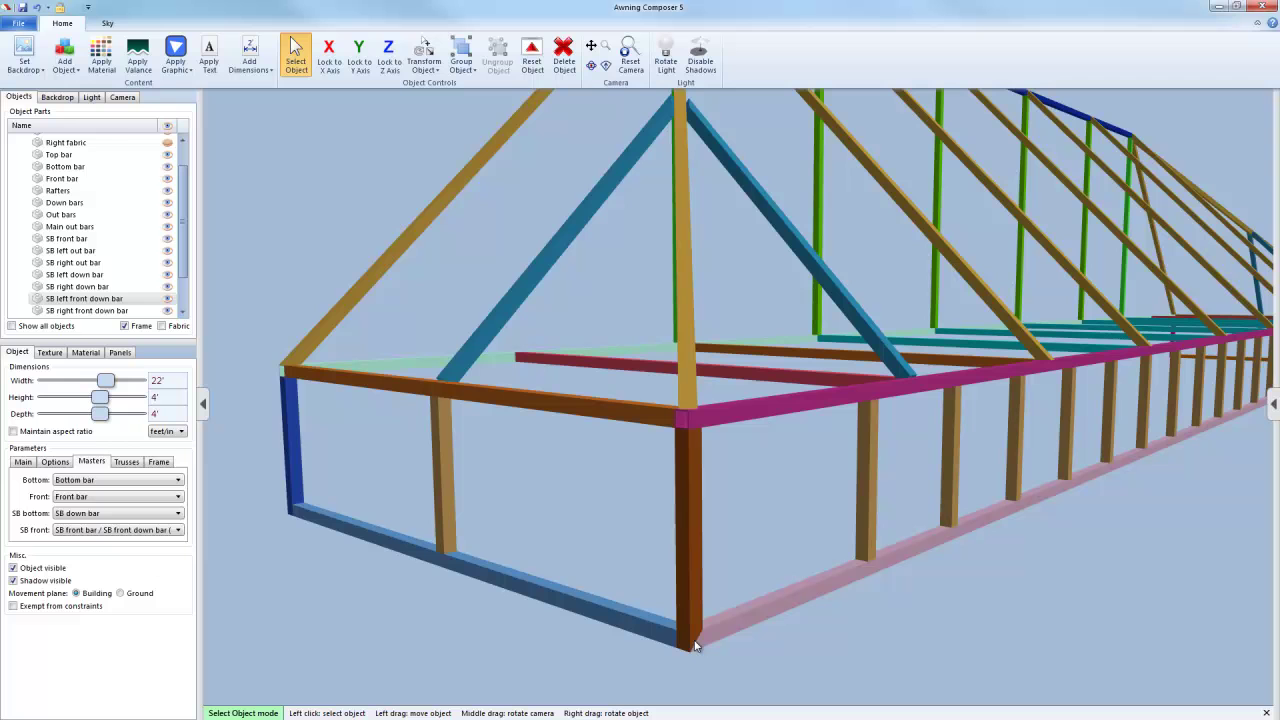
{"action": "left_click", "coordinate": [168, 536]}
{"action": "left_click", "coordinate": [174, 585]}
{"action": "left_click_drag", "start_coordinate": [680, 628], "coordinate": [656, 632]}
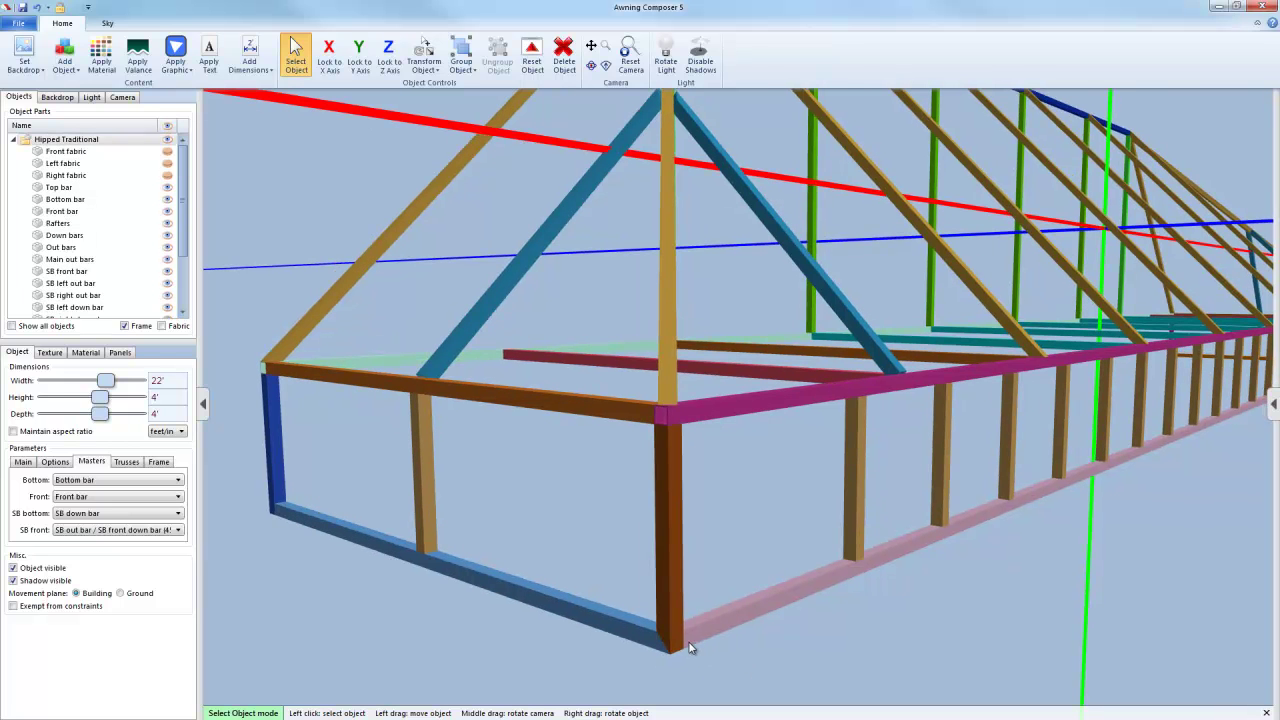
{"action": "key", "text": "ctrl+z"}
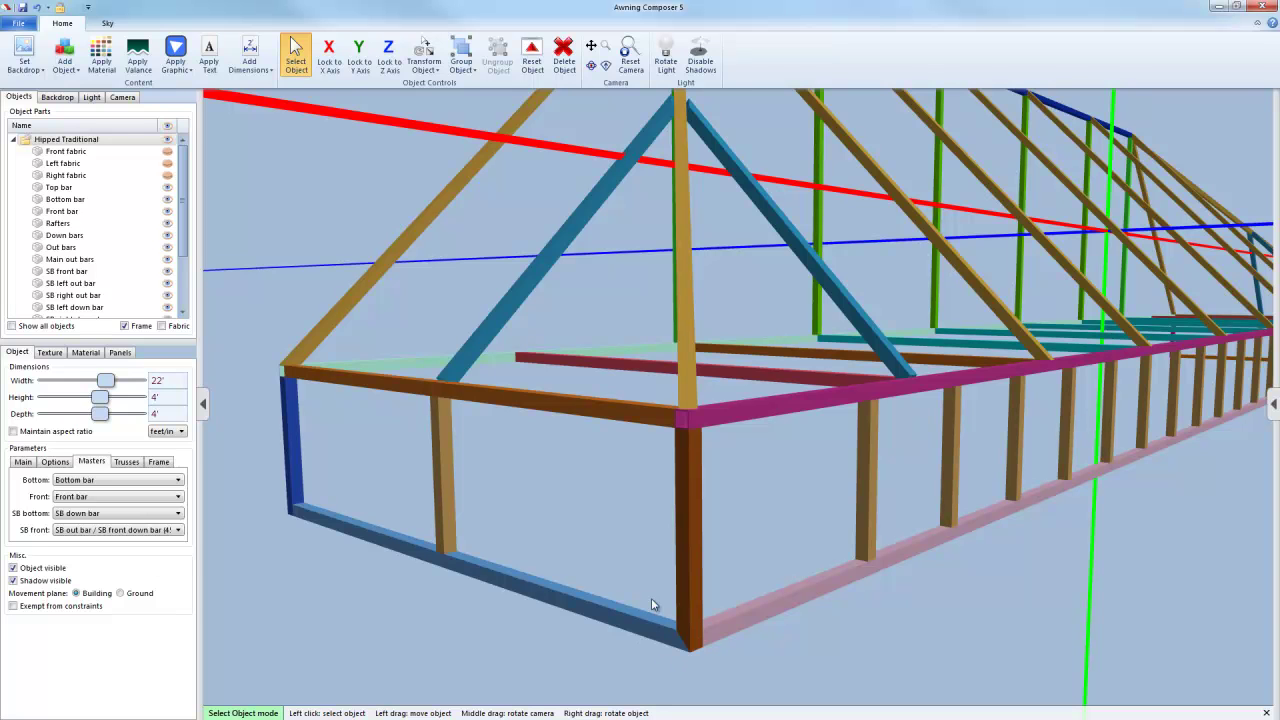
- On the Trusses tab, set Front and Side hip rafter intervals to 1'
{"action": "left_click", "coordinate": [126, 461]}
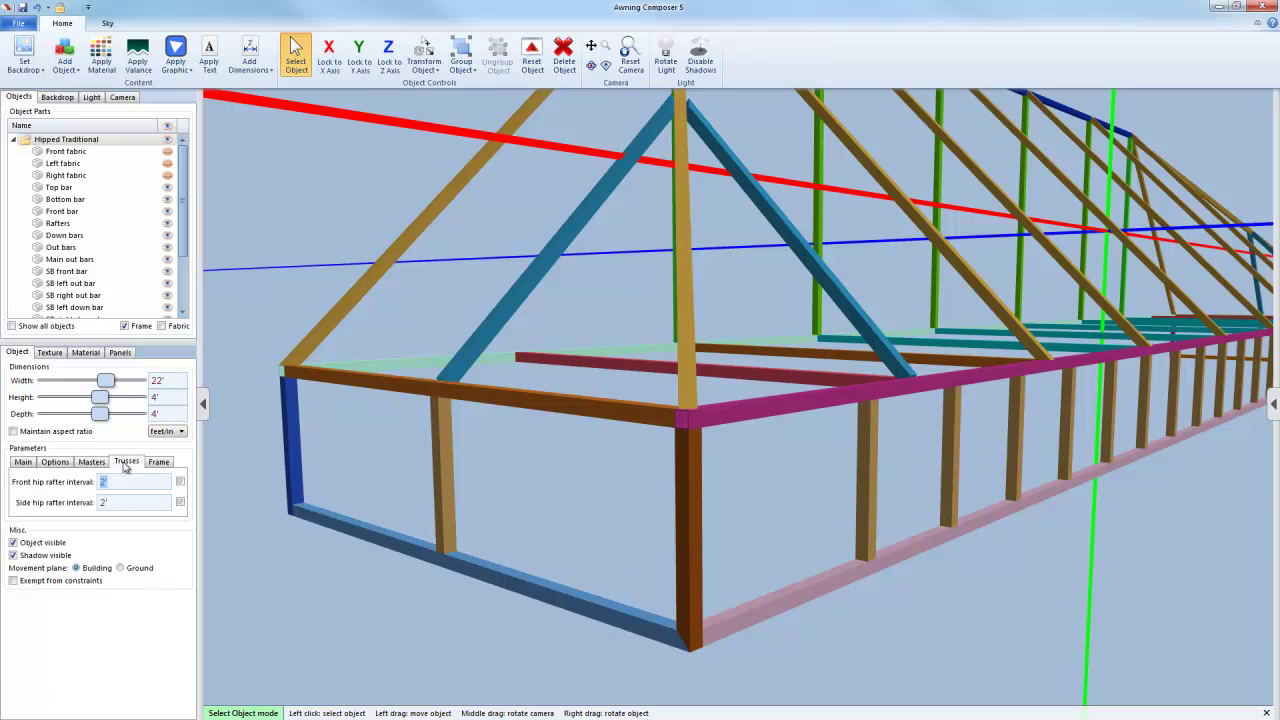
{"action": "scroll", "coordinate": [547, 453], "scroll_direction": "down", "scroll_amount": 2}
{"action": "left_click_drag", "start_coordinate": [606, 406], "coordinate": [611, 471]}
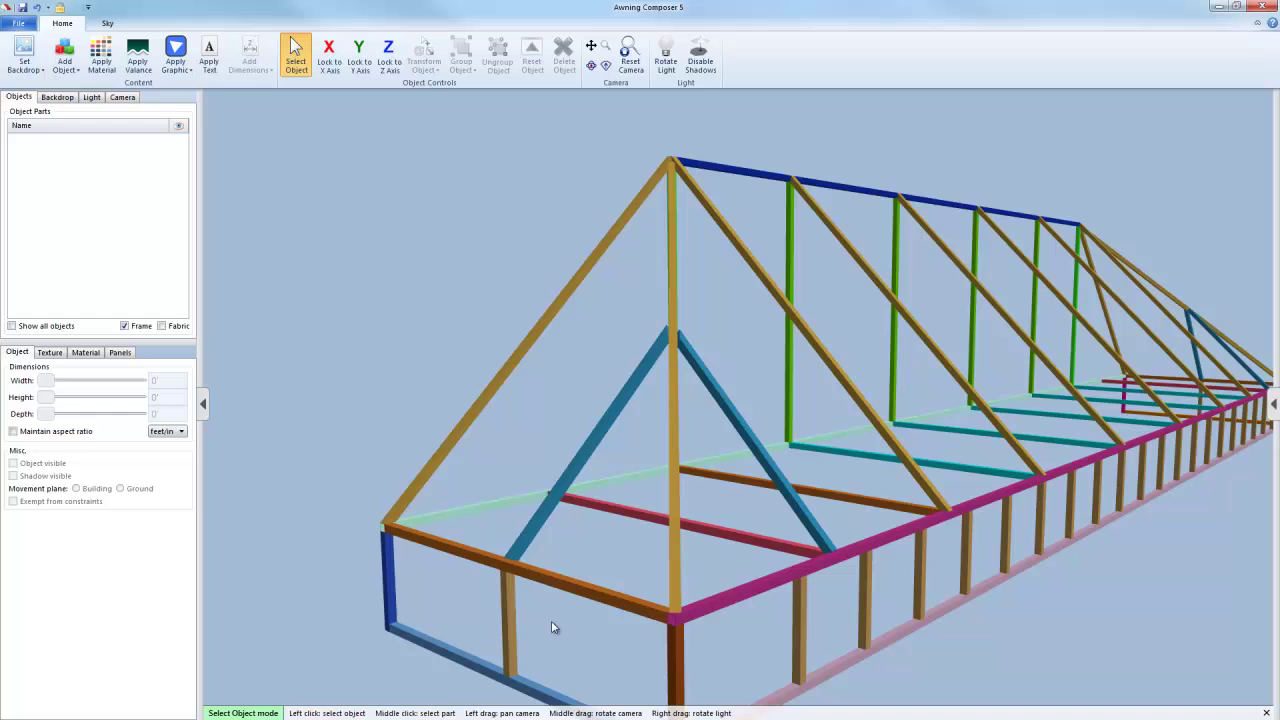
{"action": "left_click", "coordinate": [513, 545]}
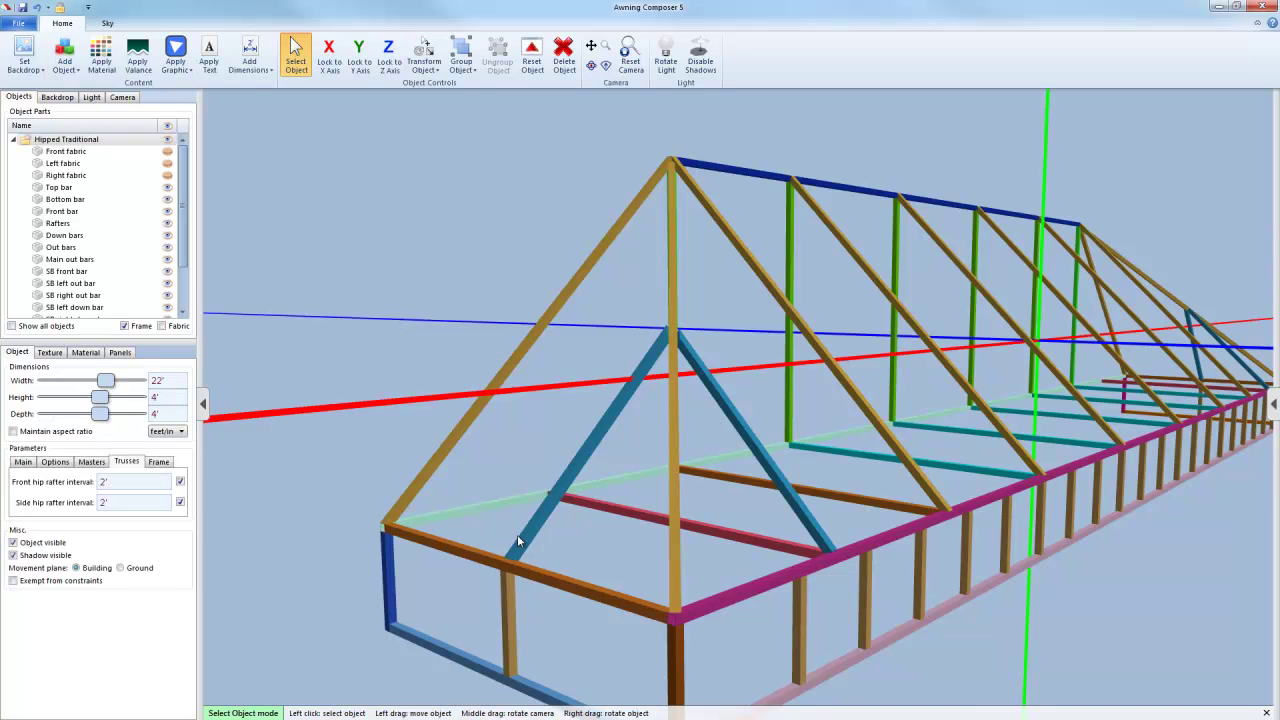
{"action": "left_click", "coordinate": [118, 480]}
{"action": "type", "text": "1"}
{"action": "key", "text": "Tab"}
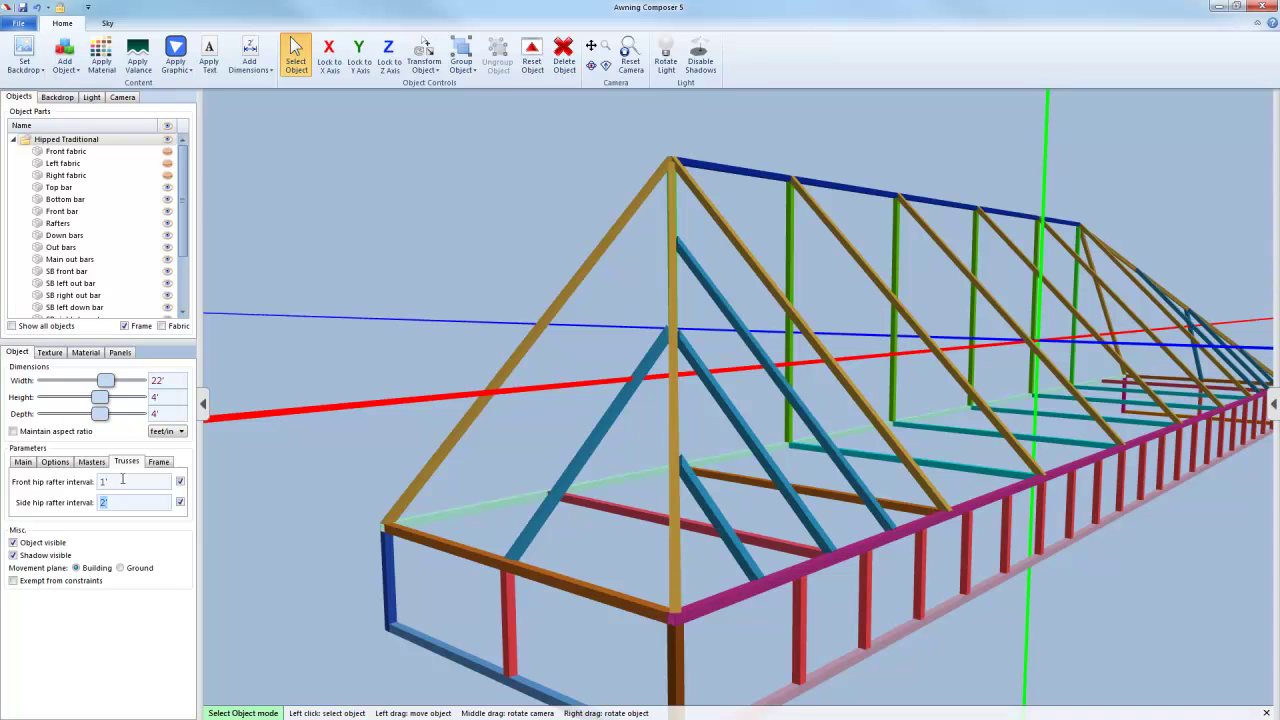
{"action": "type", "text": "1"}
{"action": "scroll", "coordinate": [587, 286], "scroll_direction": "down", "scroll_amount": 3}
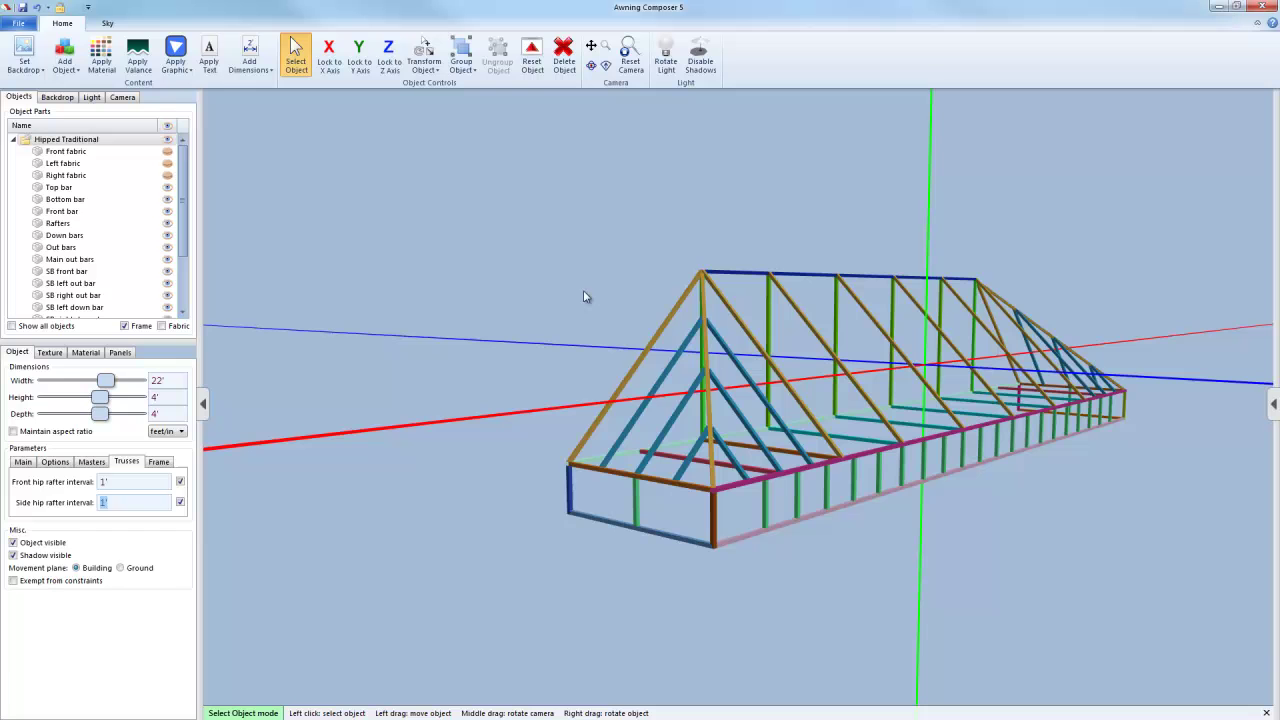
{"action": "middle_click_drag", "start_coordinate": [934, 536], "coordinate": [891, 543]}
{"action": "left_click", "coordinate": [888, 546]}
{"action": "left_click", "coordinate": [766, 424]}
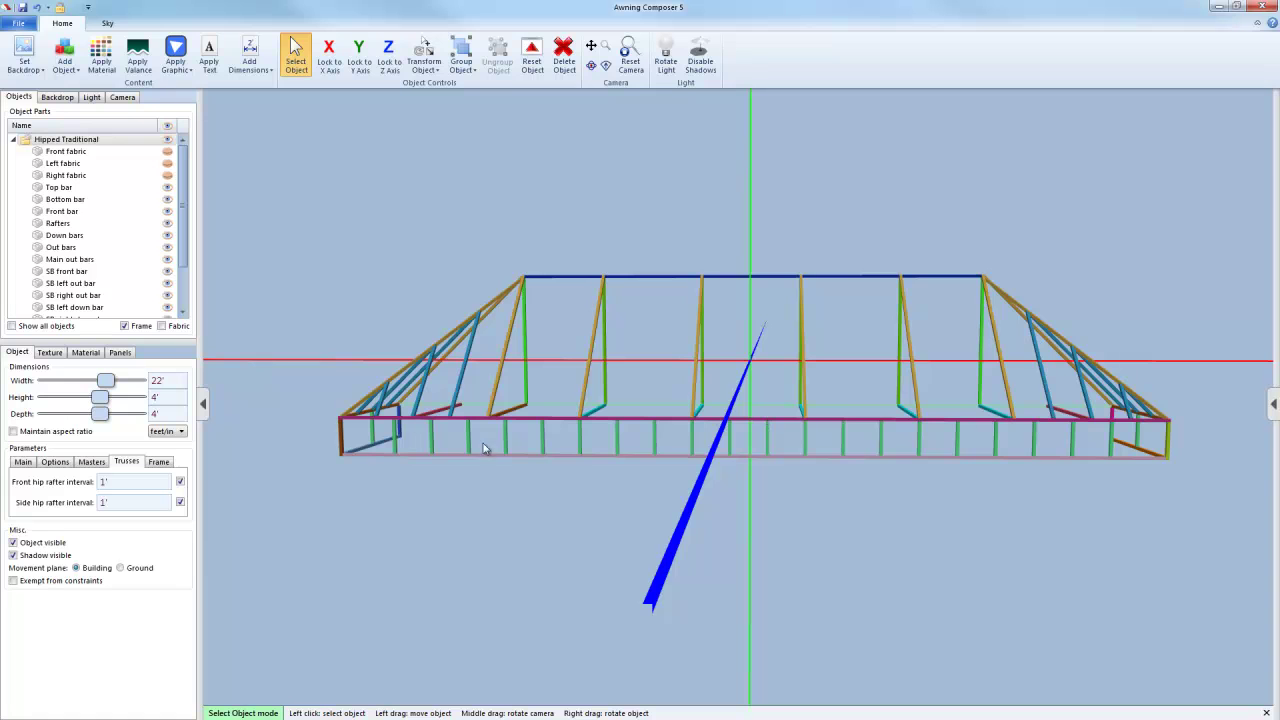
- Check Fabric under Object Parts and uncheck Multi-colored parts on the Options tab
{"action": "left_click", "coordinate": [162, 326]}
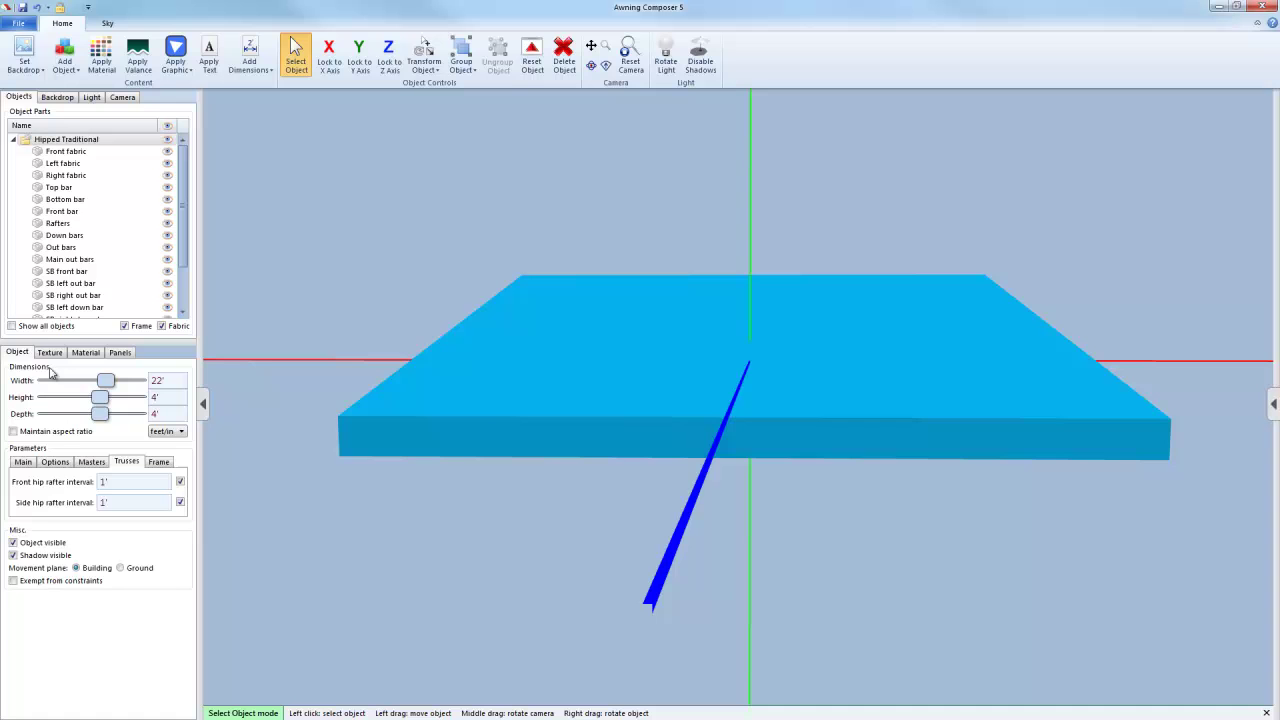
{"action": "left_click", "coordinate": [56, 462]}
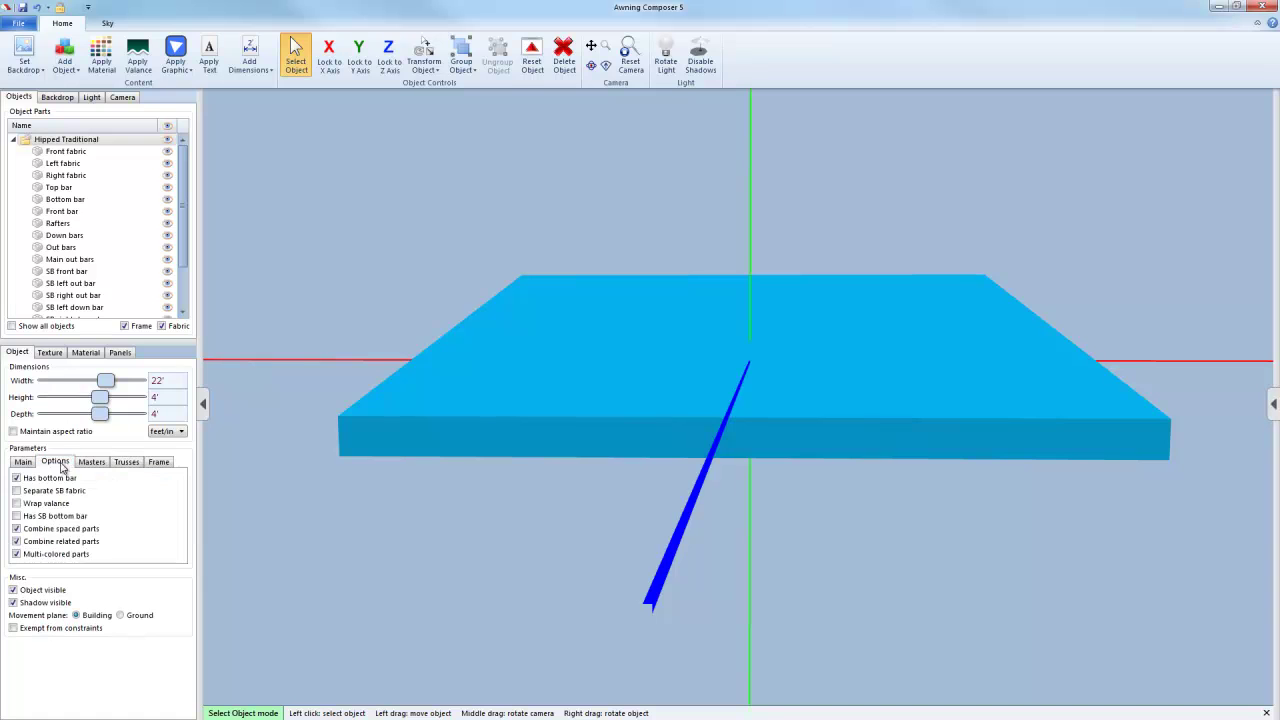
{"action": "left_click", "coordinate": [38, 557]}
{"action": "middle_click_drag", "start_coordinate": [457, 494], "coordinate": [506, 494]}
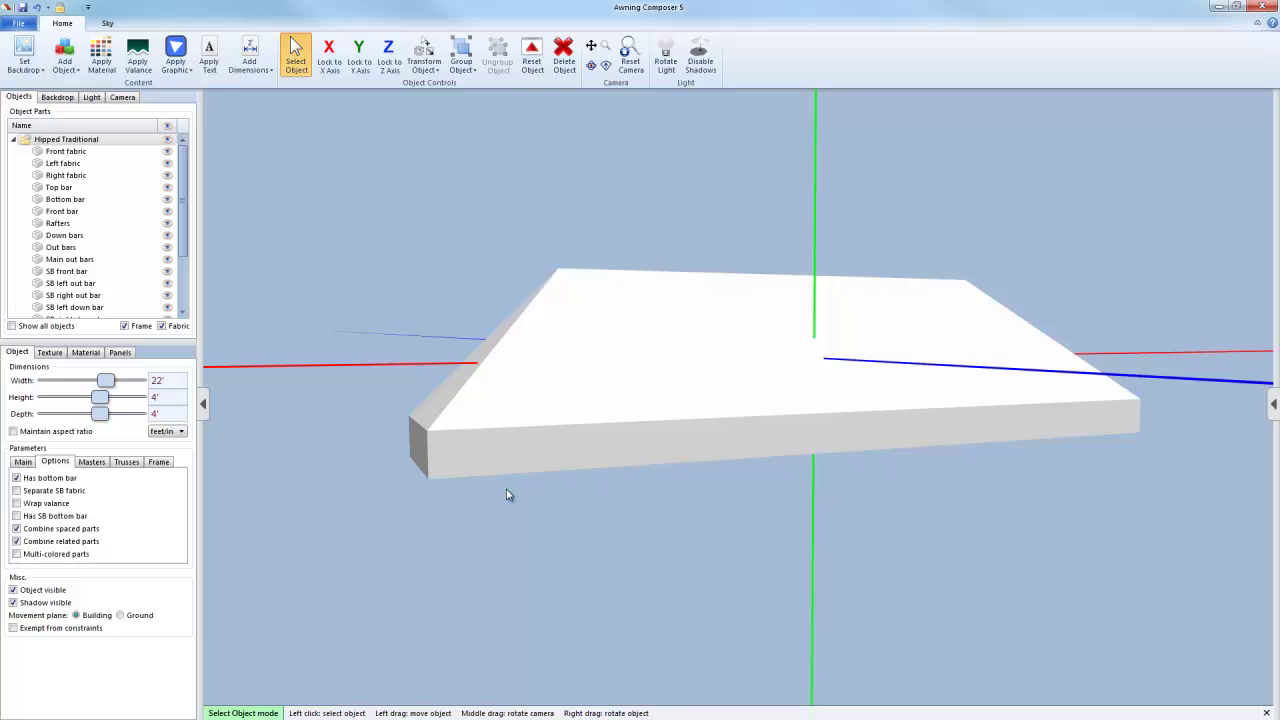
{"action": "left_click", "coordinate": [530, 503]}
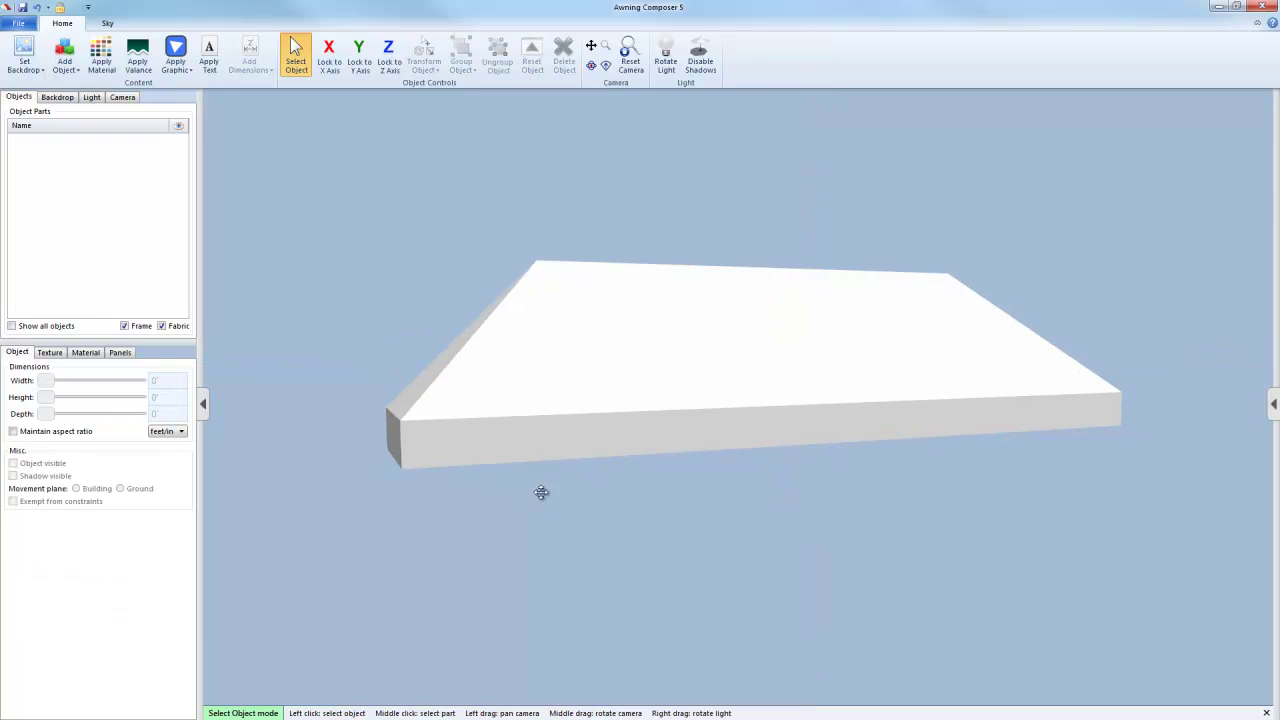
{"action": "left_click", "coordinate": [576, 437]}
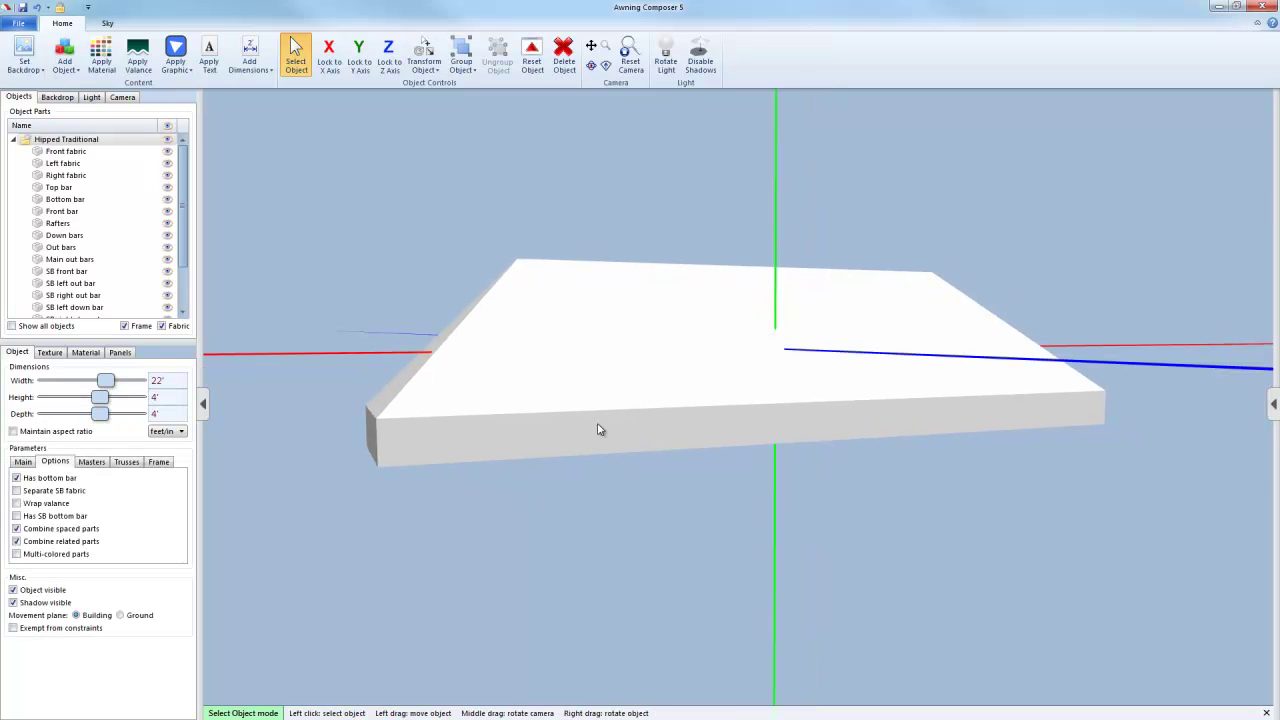
- Apply the Terra Cotta [4622] fabric to the awning
{"action": "left_click", "coordinate": [101, 55]}
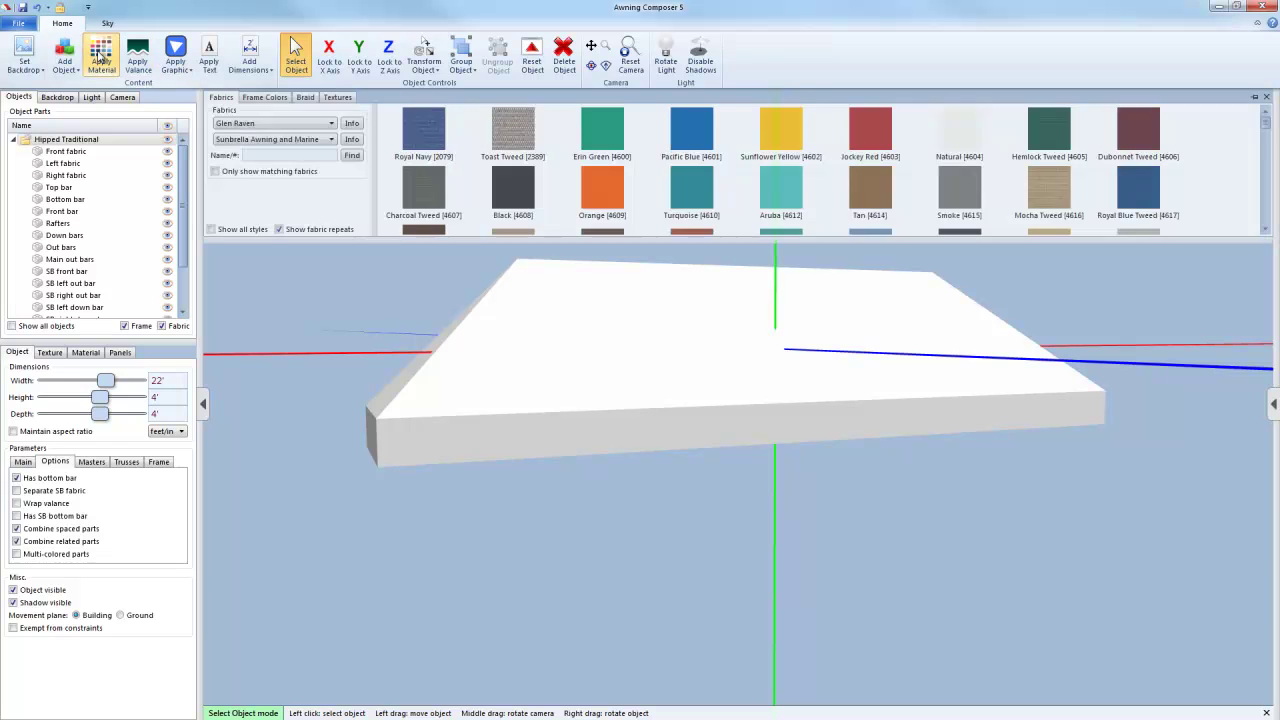
{"action": "scroll", "coordinate": [800, 180], "scroll_direction": "down", "scroll_amount": 1}
{"action": "scroll", "coordinate": [798, 219], "scroll_direction": "down", "scroll_amount": 1}
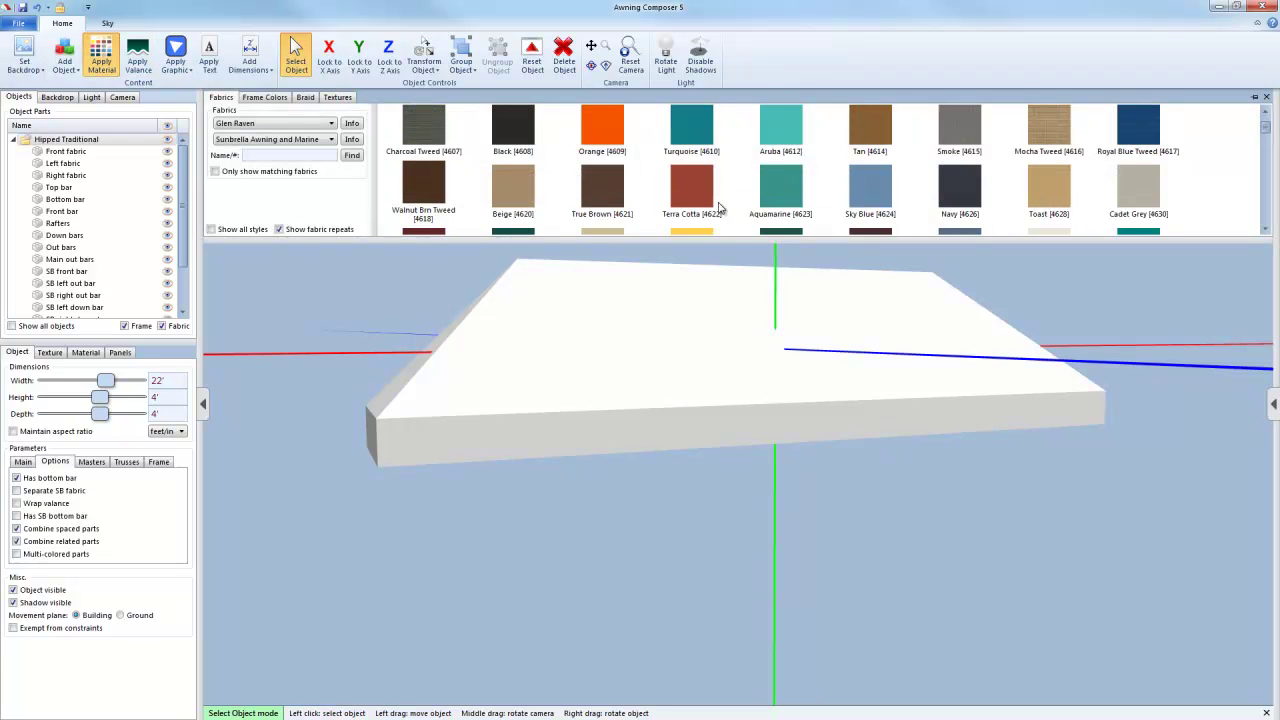
{"action": "left_click", "coordinate": [703, 182]}
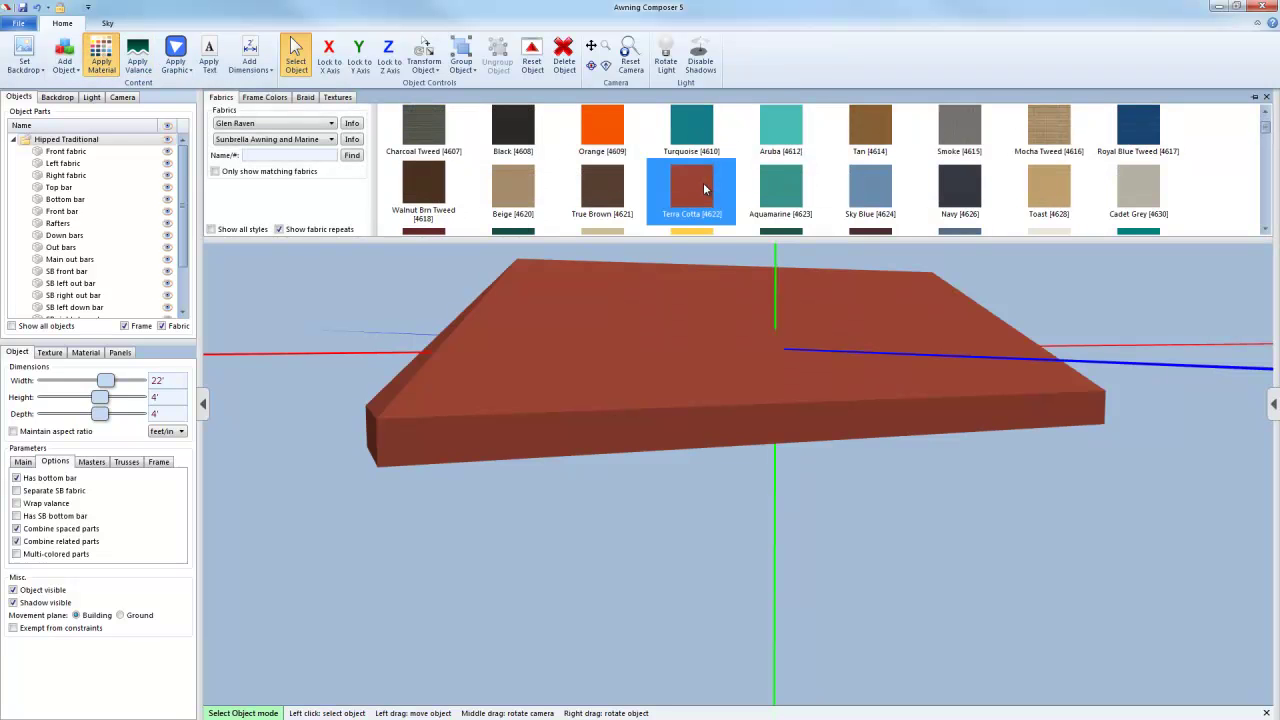
- Set the frame colour to Sand and close the material swatches
{"action": "left_click", "coordinate": [264, 97]}
{"action": "left_click", "coordinate": [520, 118]}
{"action": "left_click", "coordinate": [516, 114]}
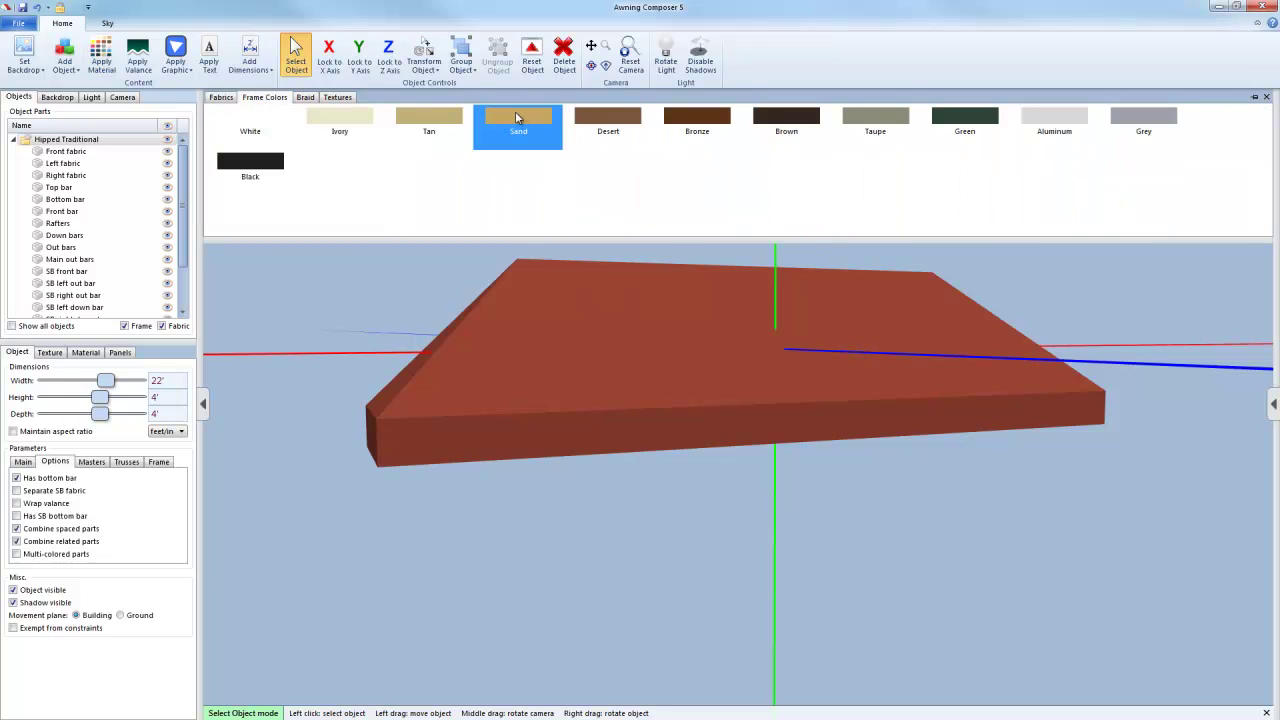
{"action": "middle_click_drag", "start_coordinate": [548, 241], "coordinate": [416, 241]}
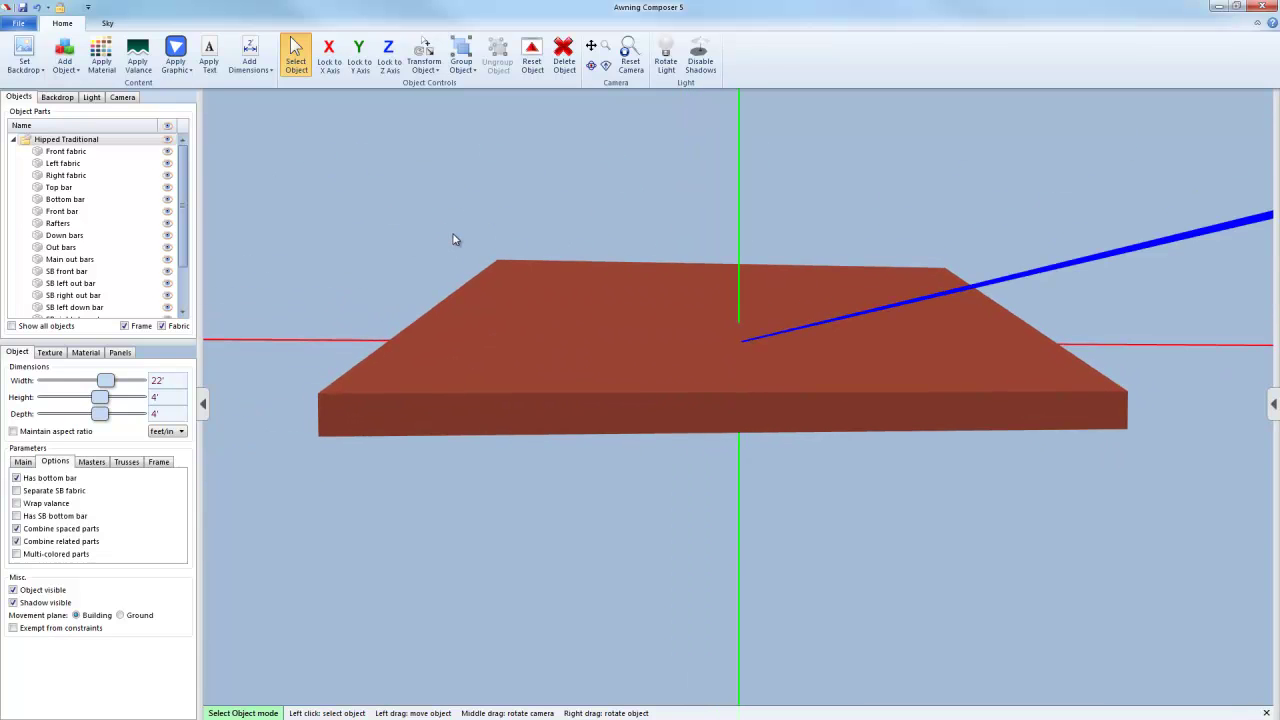